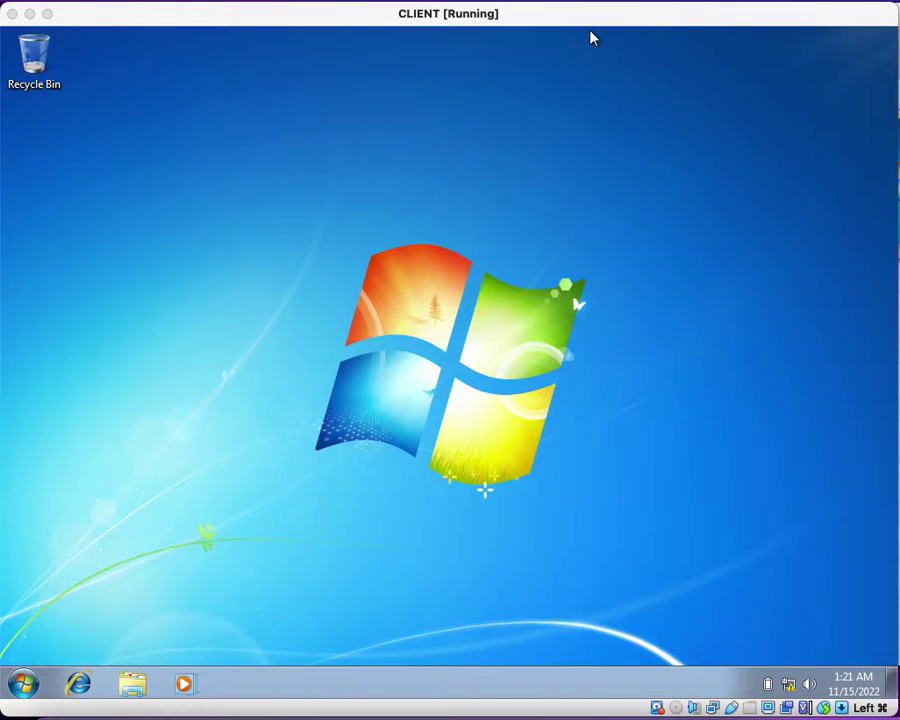
# Step: Switch to the domain controller VM, close Server Manager and open a PowerShell console
pyautogui.press('super+grave')
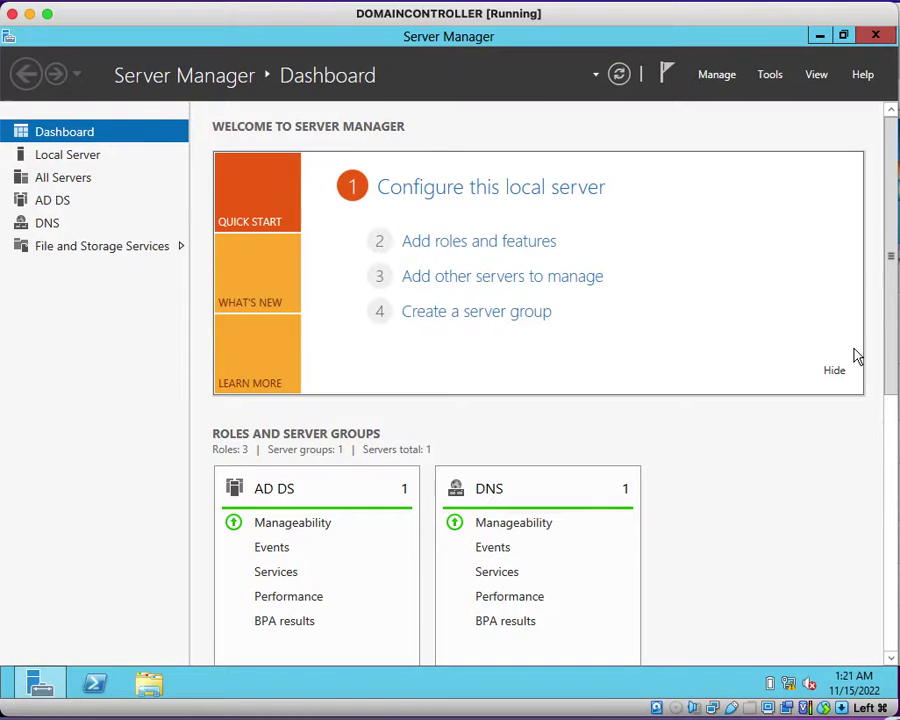
pyautogui.click(876, 36)
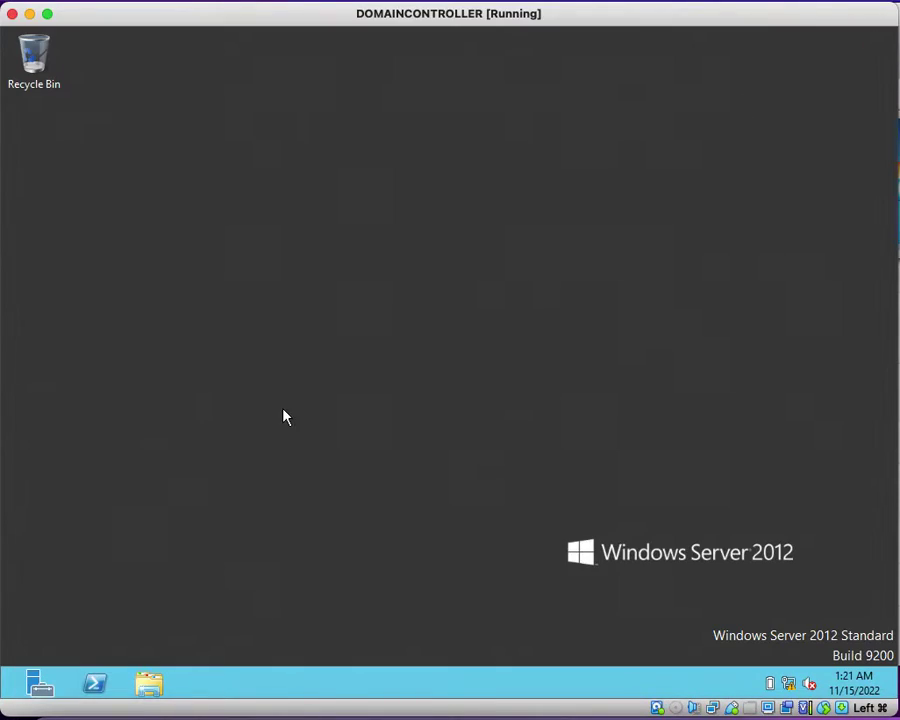
pyautogui.click(95, 684)
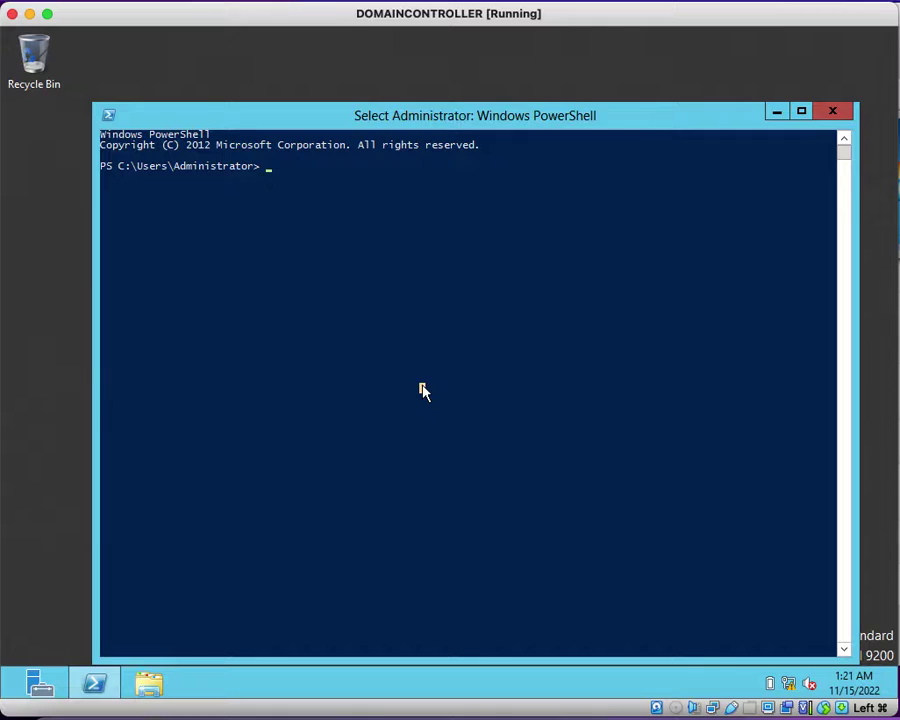
# Step: Run gpmc.msc from PowerShell to launch the Group Policy Management console
pyautogui.write('gpmc')
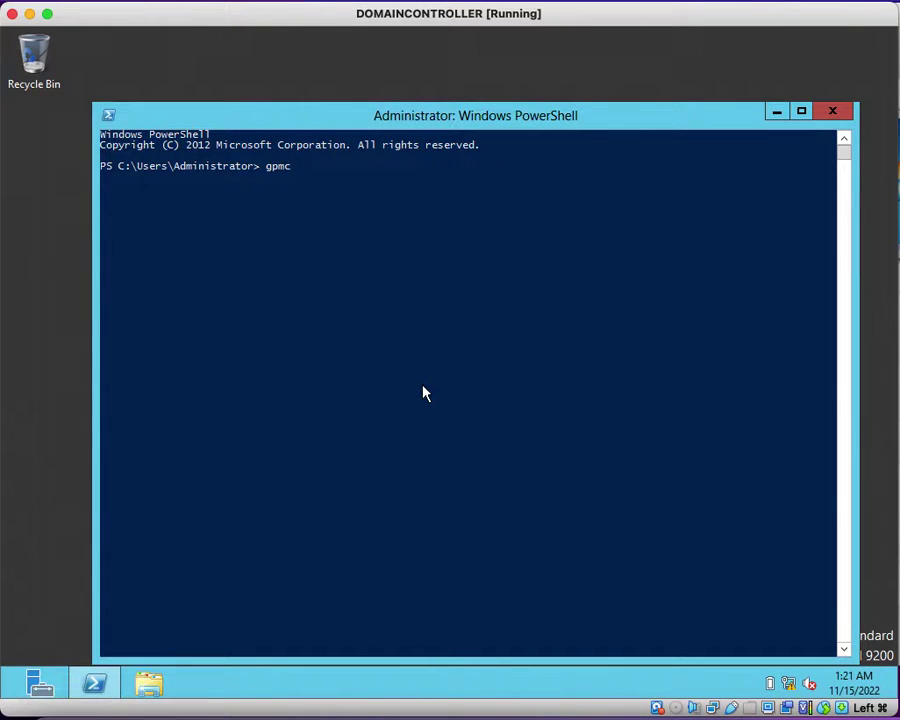
pyautogui.write('.msc')
pyautogui.press('Return')
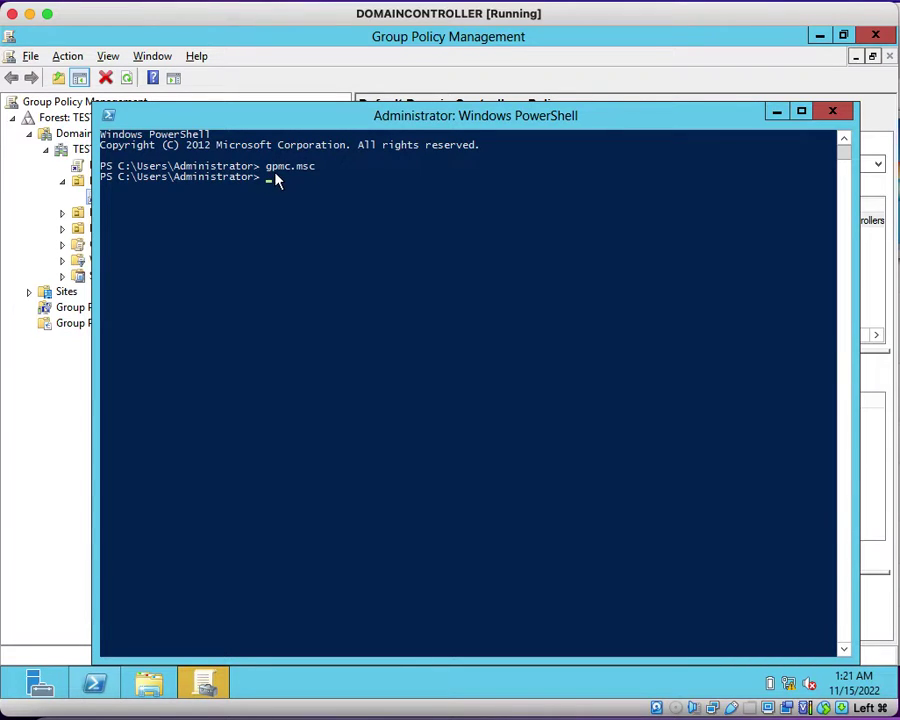
# Step: List the TESTLAB.COM Group Policy Objects with a wider details pane, then switch to the client VM
pyautogui.click(421, 44)
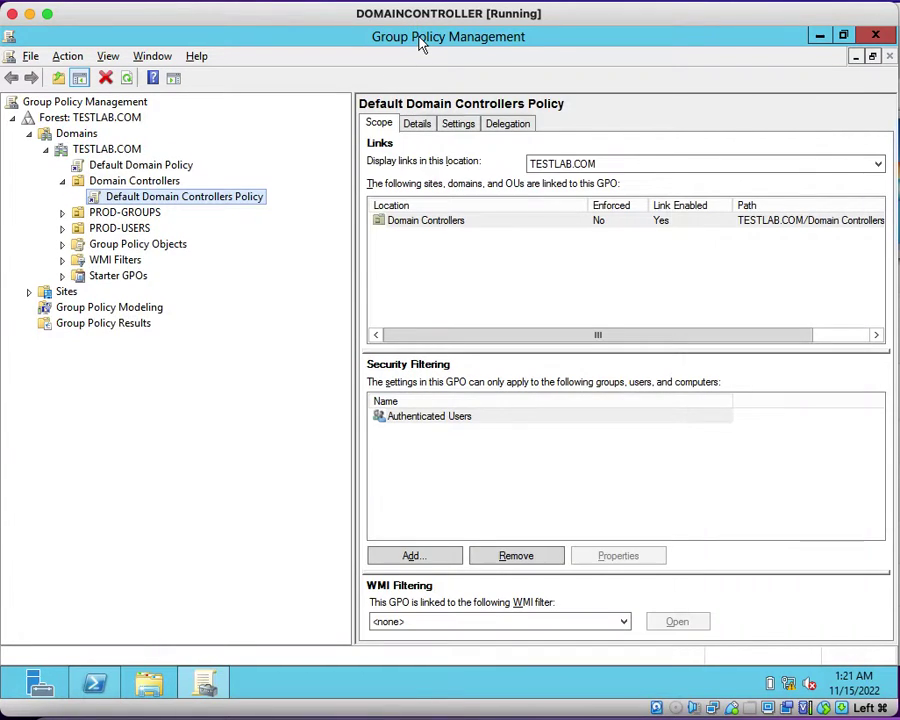
pyautogui.click(140, 244)
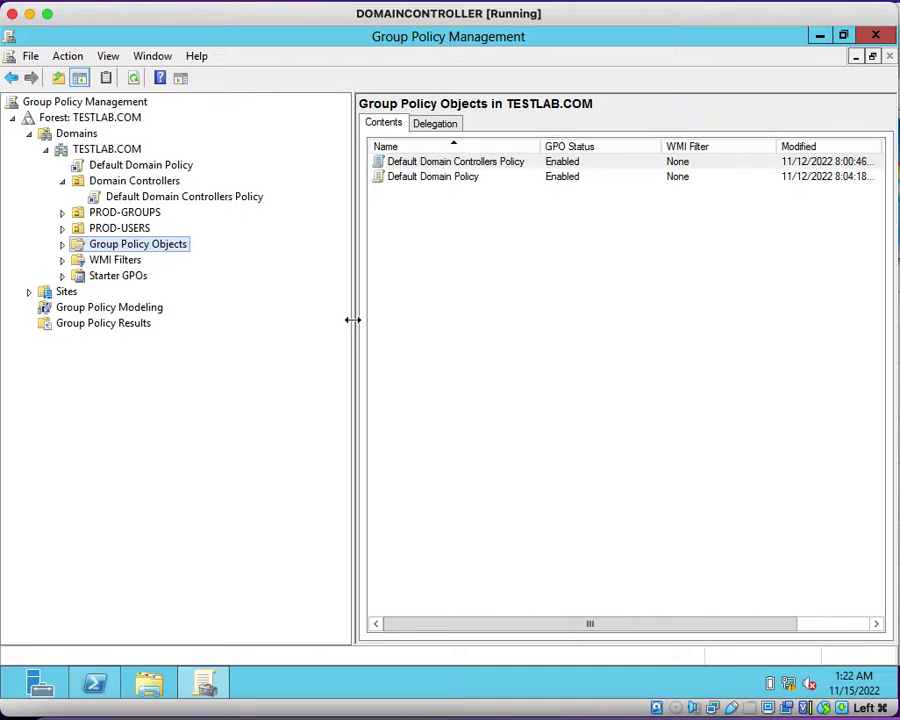
pyautogui.moveTo(352, 318); pyautogui.dragTo(251, 309)
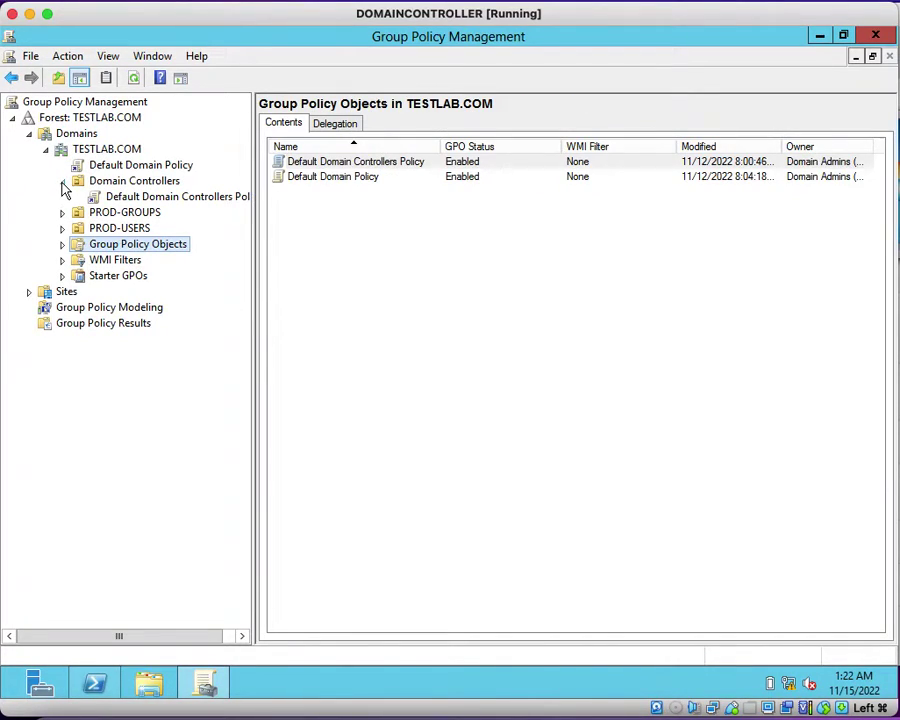
pyautogui.click(61, 181)
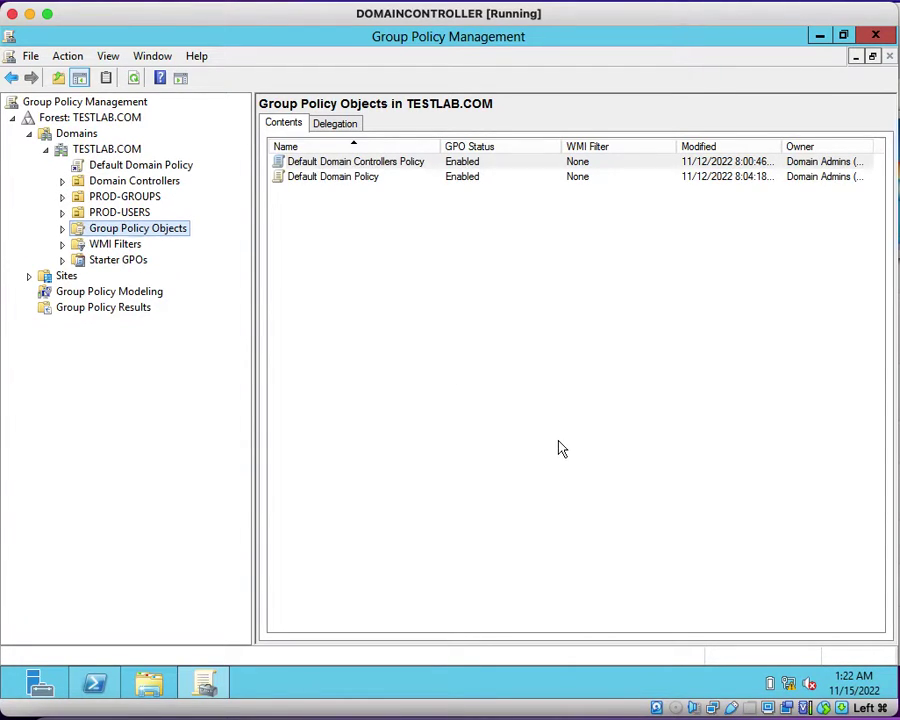
pyautogui.press('super+grave')
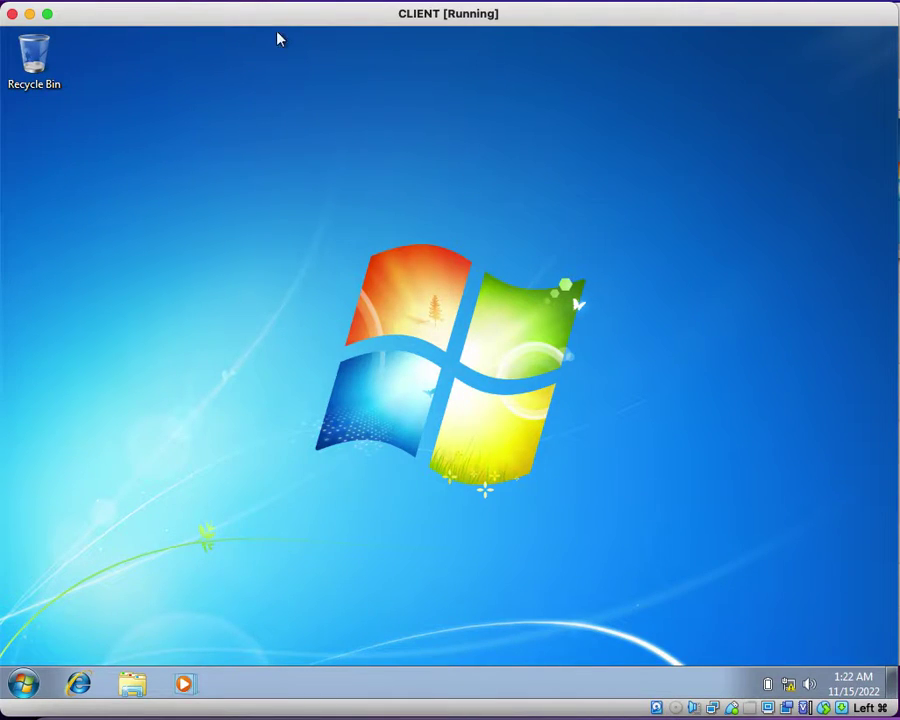
# Step: Open the Windows 7 Start menu a few times to confirm Shut down is still offered
pyautogui.click(27, 683)
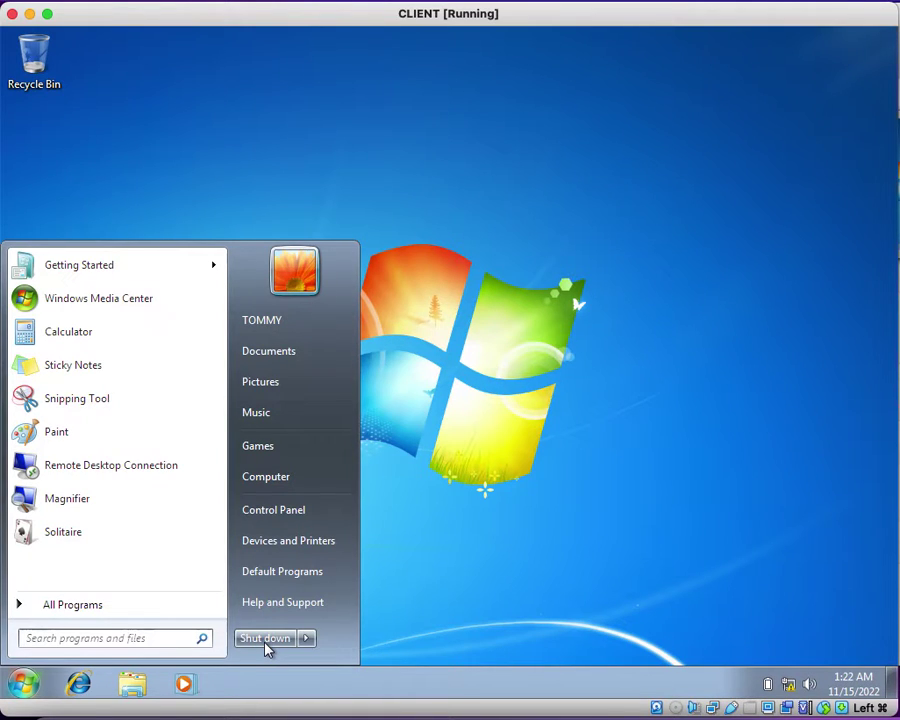
pyautogui.click(466, 373)
pyautogui.click(23, 683)
pyautogui.click(31, 686)
pyautogui.click(33, 688)
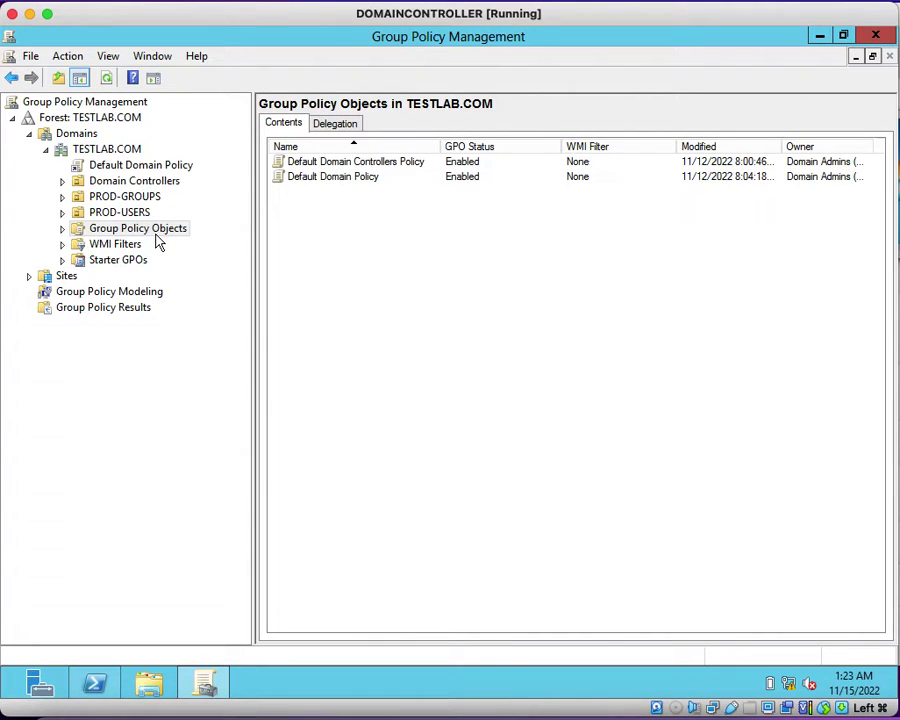
# Step: Select PROD-USERS in GPMC, then run dsa.msc and open the PROD-USERS OU in TESTLAB.COM
pyautogui.click(98, 216)
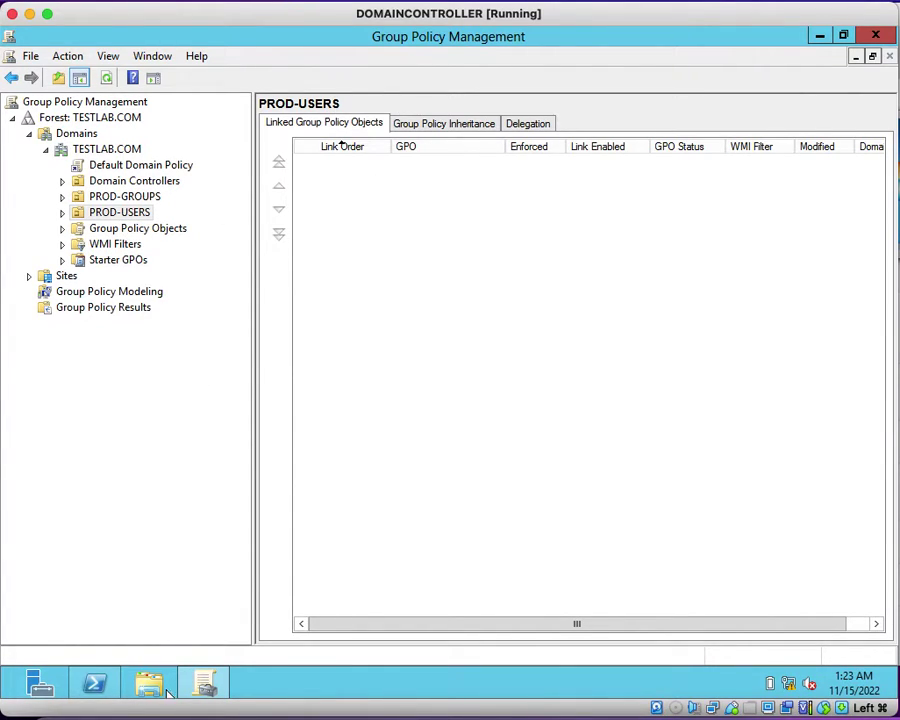
pyautogui.click(108, 690)
pyautogui.click(441, 369)
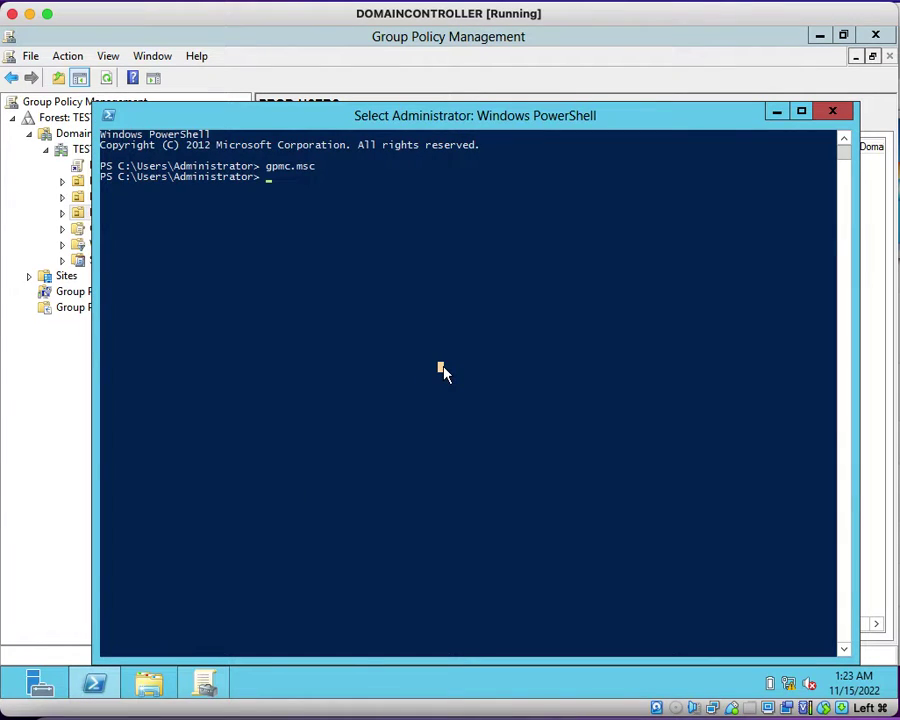
pyautogui.write('dsa.')
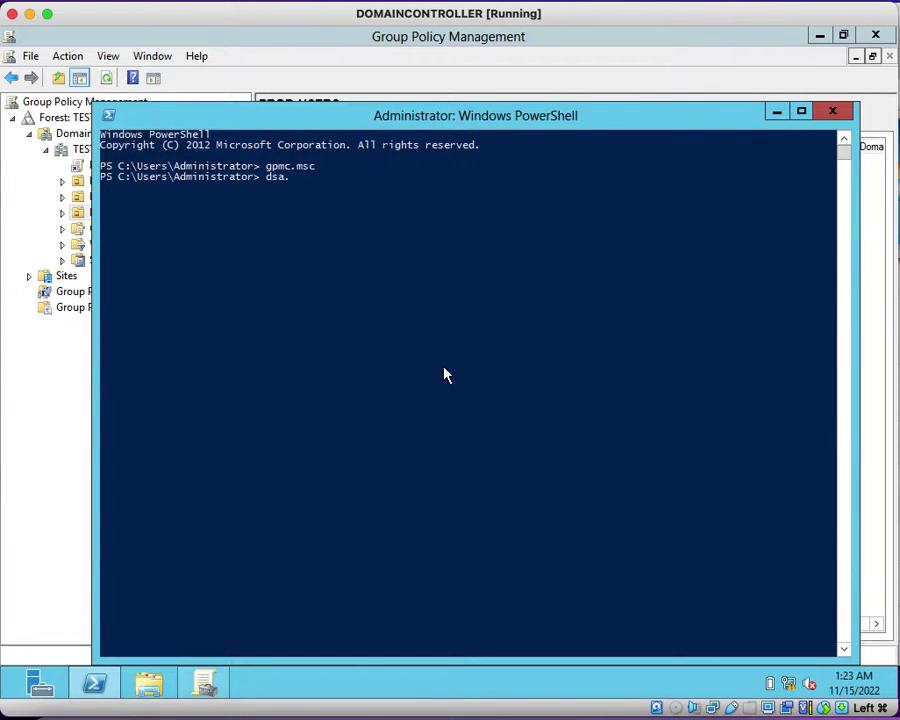
pyautogui.write('msc')
pyautogui.press('Return')
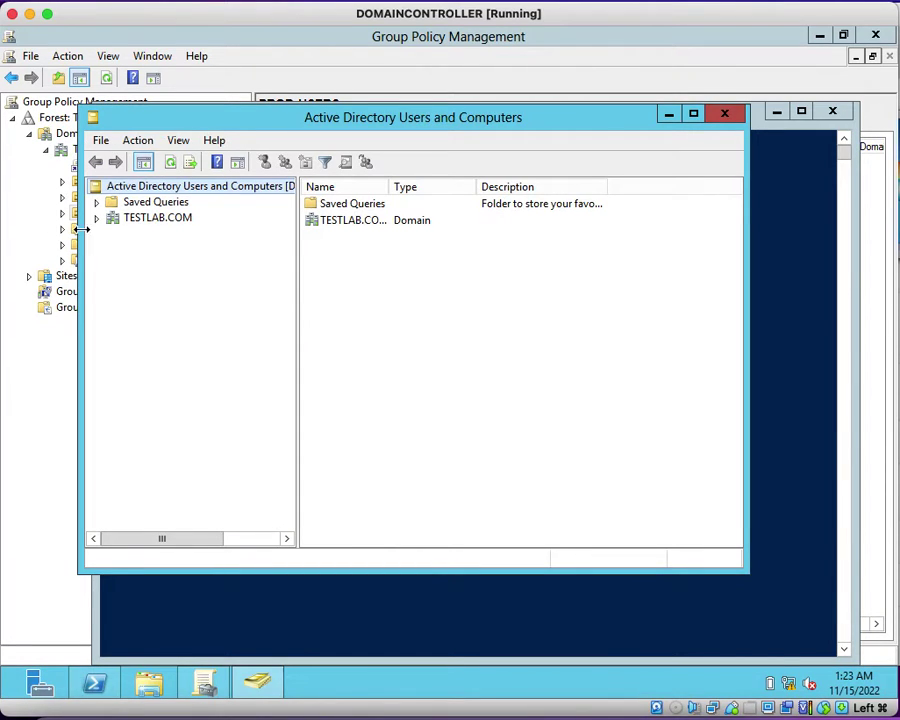
pyautogui.click(97, 217)
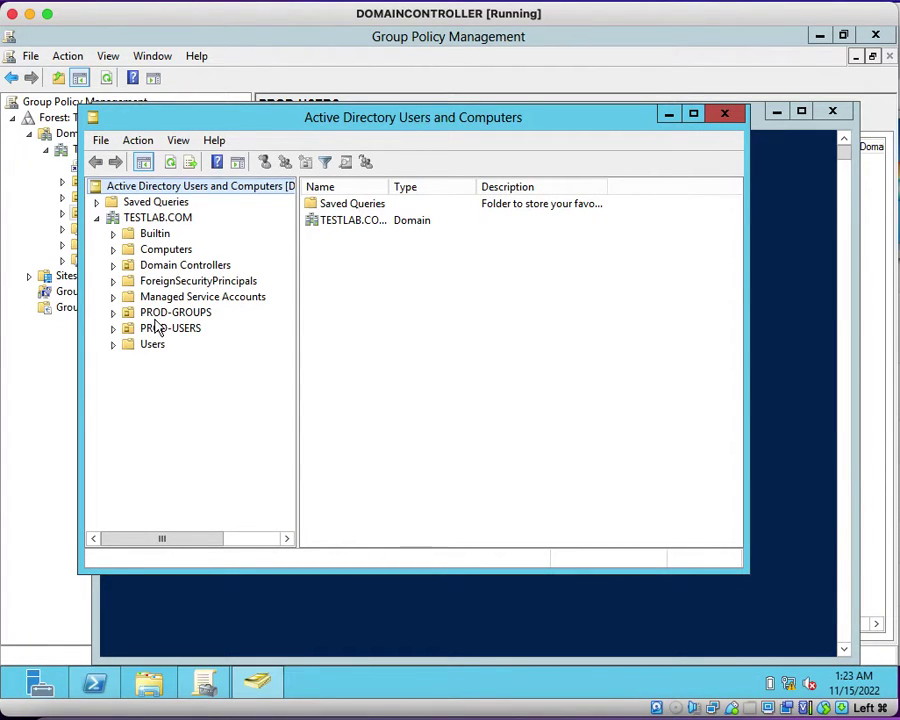
pyautogui.click(158, 330)
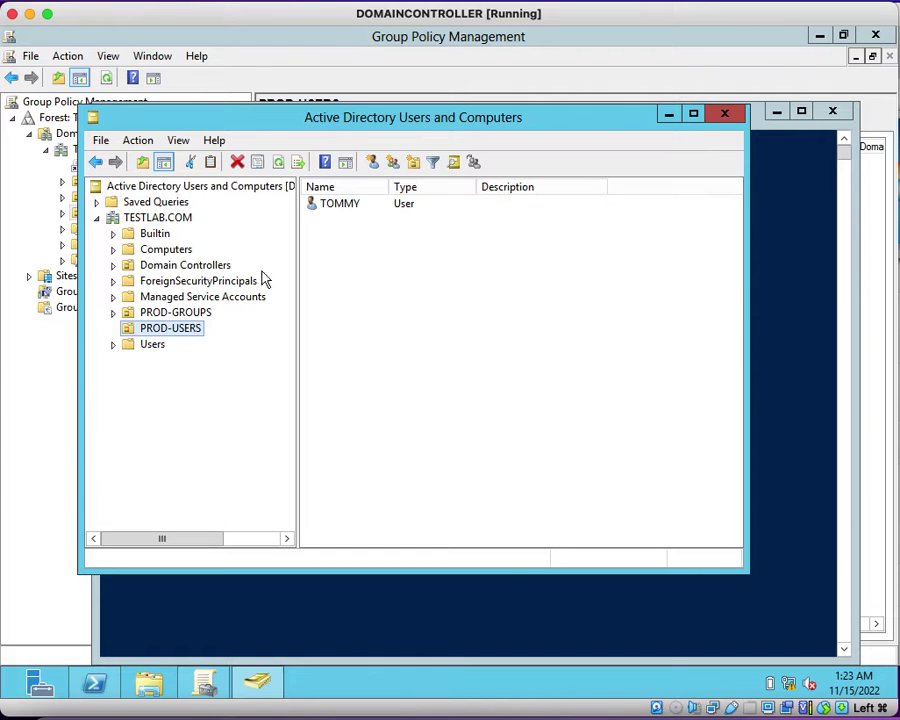
# Step: Start a new user in PROD-USERS, entering the user's name as both full and logon name
pyautogui.rightClick(362, 311)
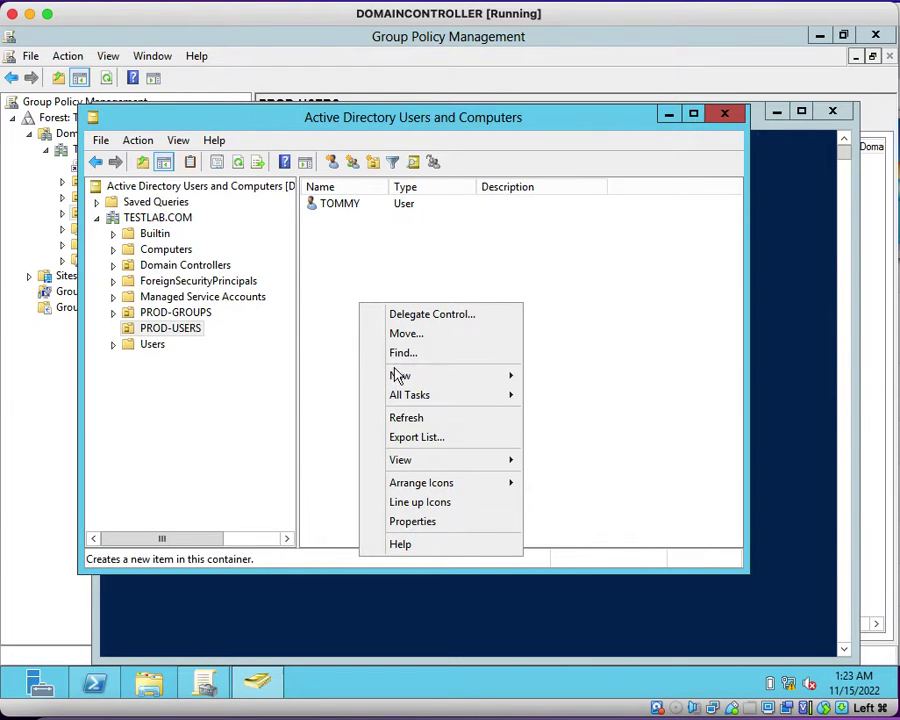
pyautogui.moveTo(416, 383)
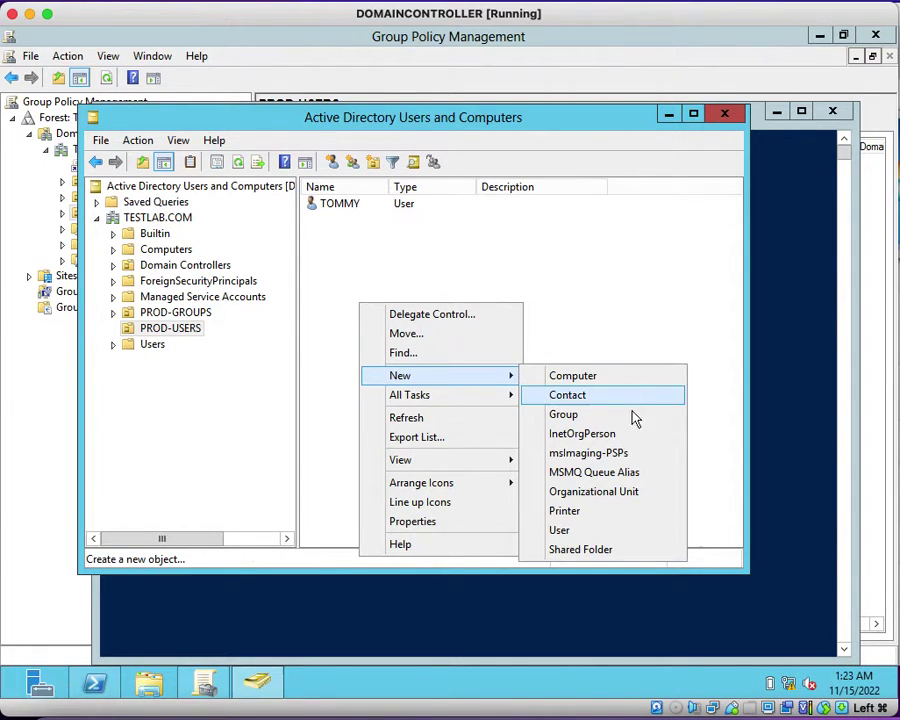
pyautogui.click(600, 530)
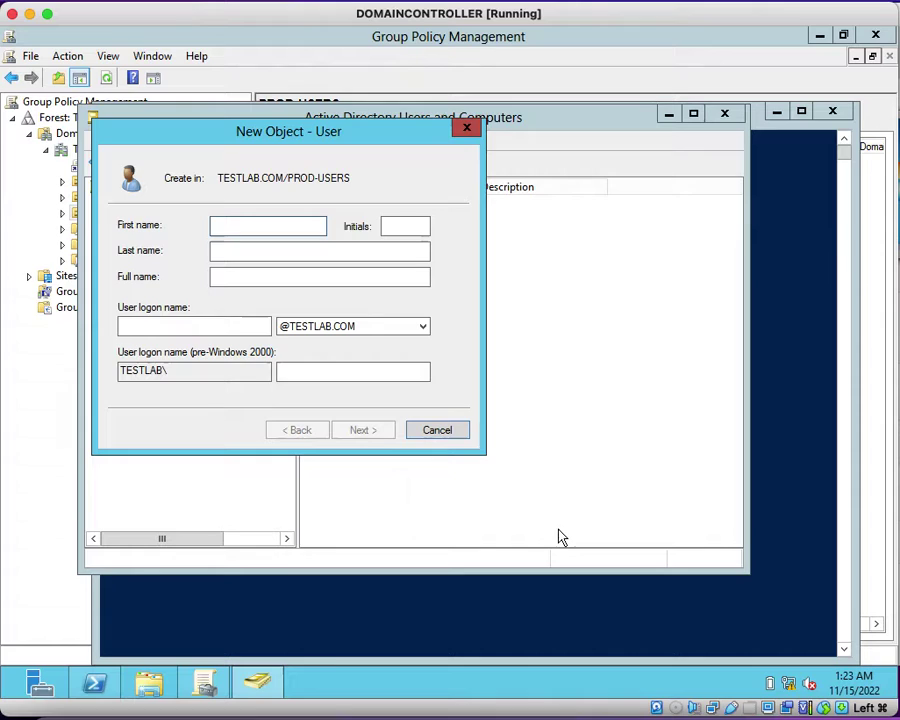
pyautogui.write('ADAM')
pyautogui.press('Tab')
pyautogui.press('Tab')
pyautogui.press('Tab')
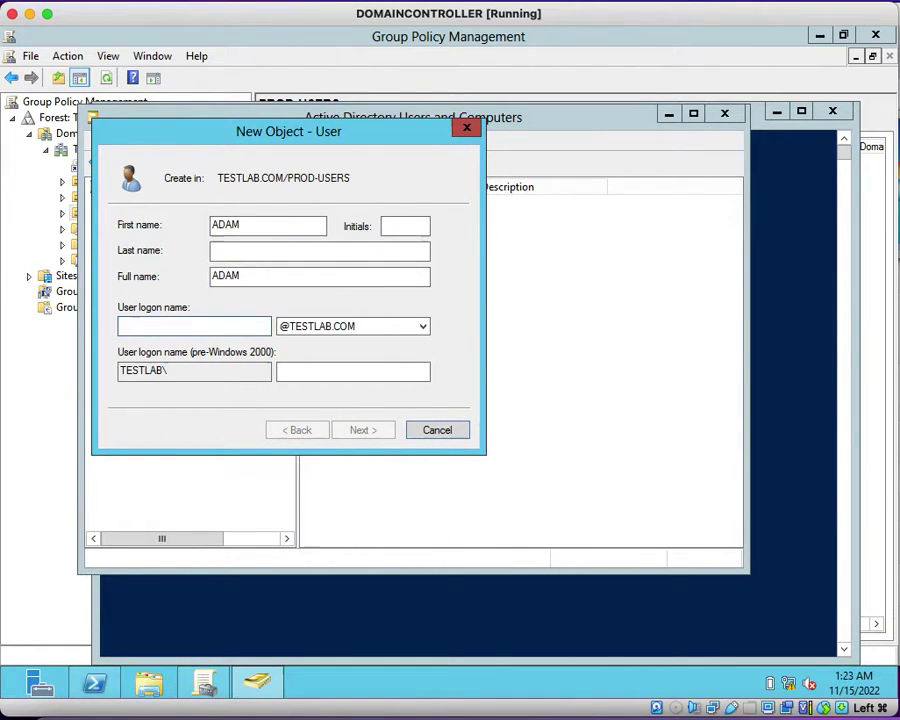
pyautogui.write('ADAM')
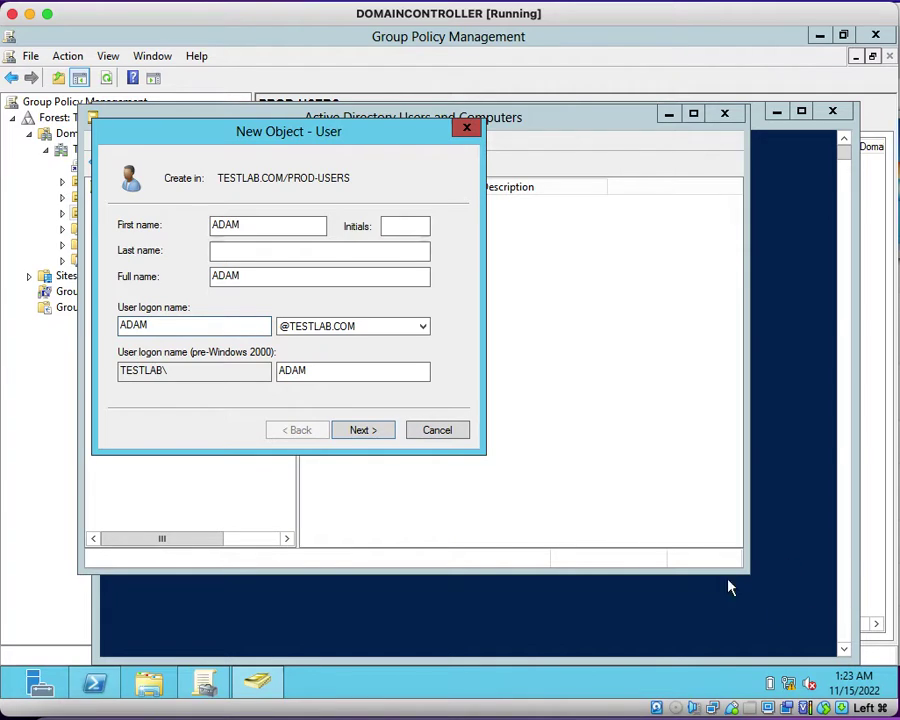
pyautogui.click(362, 431)
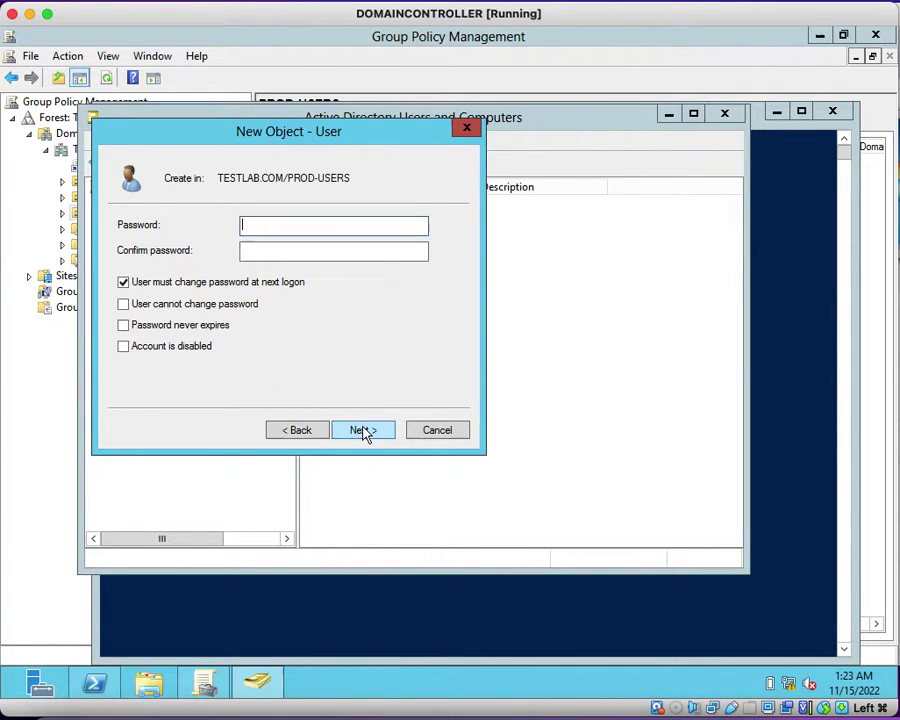
# Step: Clear the change-password-at-next-logon option, enter and confirm the account password, and finish the user
pyautogui.click(123, 282)
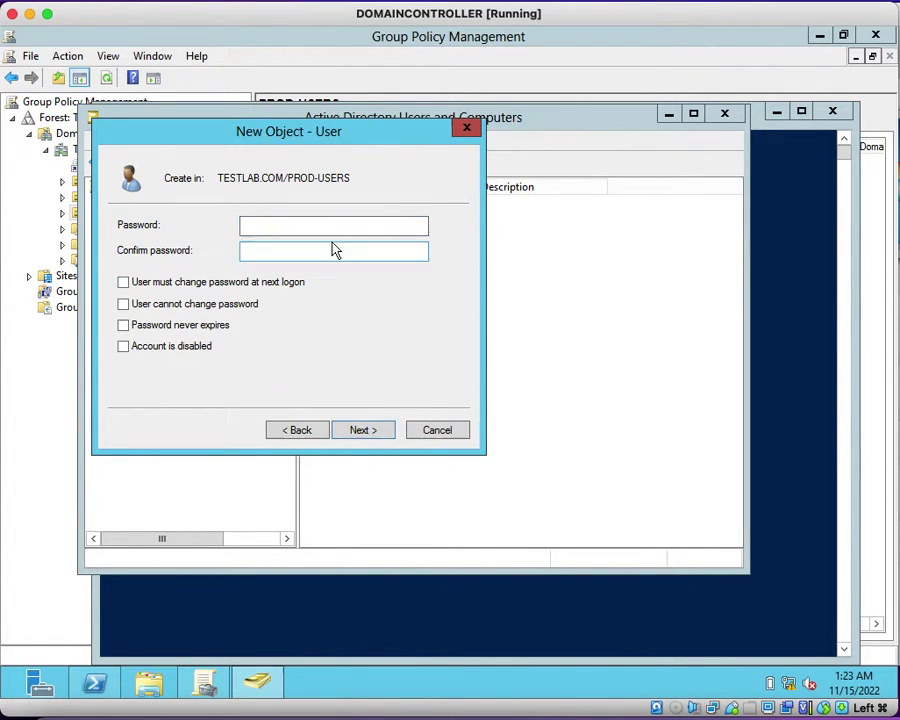
pyautogui.click(339, 225)
pyautogui.write('•')
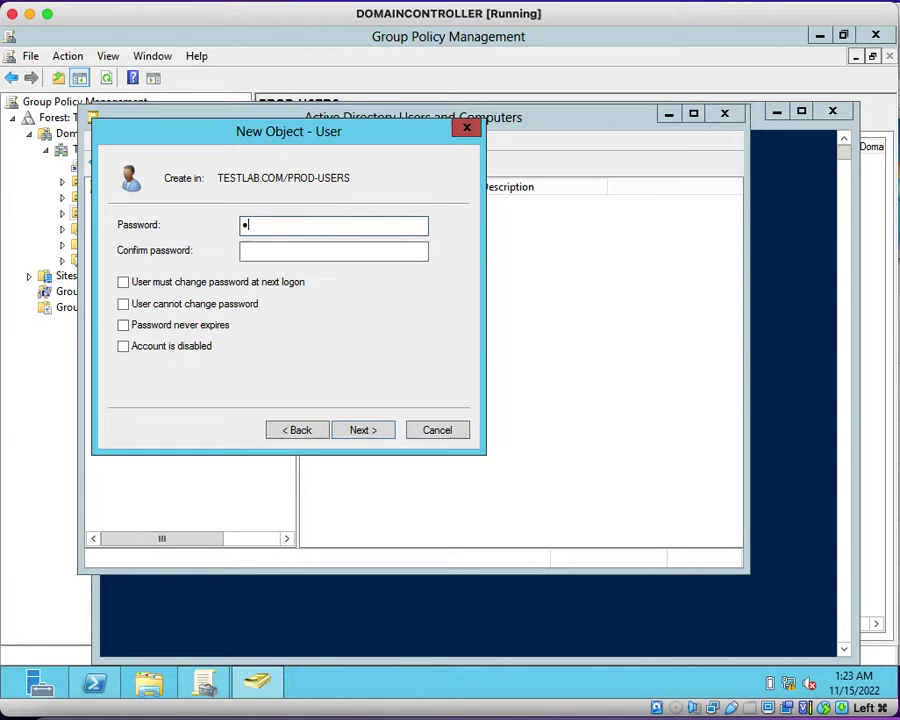
pyautogui.write('•••••')
pyautogui.press('Tab')
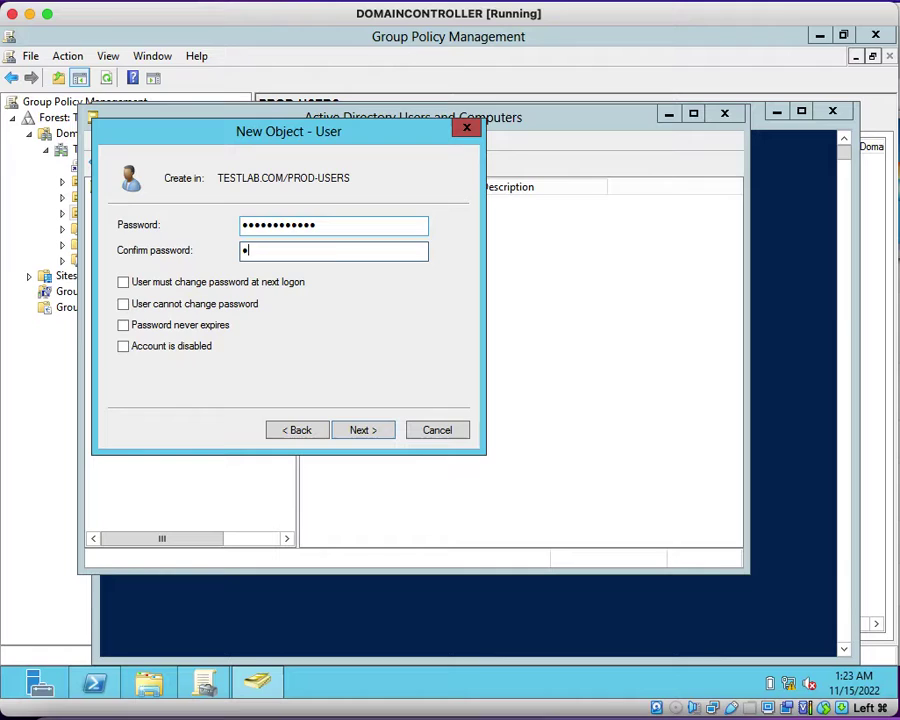
pyautogui.write('••••••••')
pyautogui.click(383, 436)
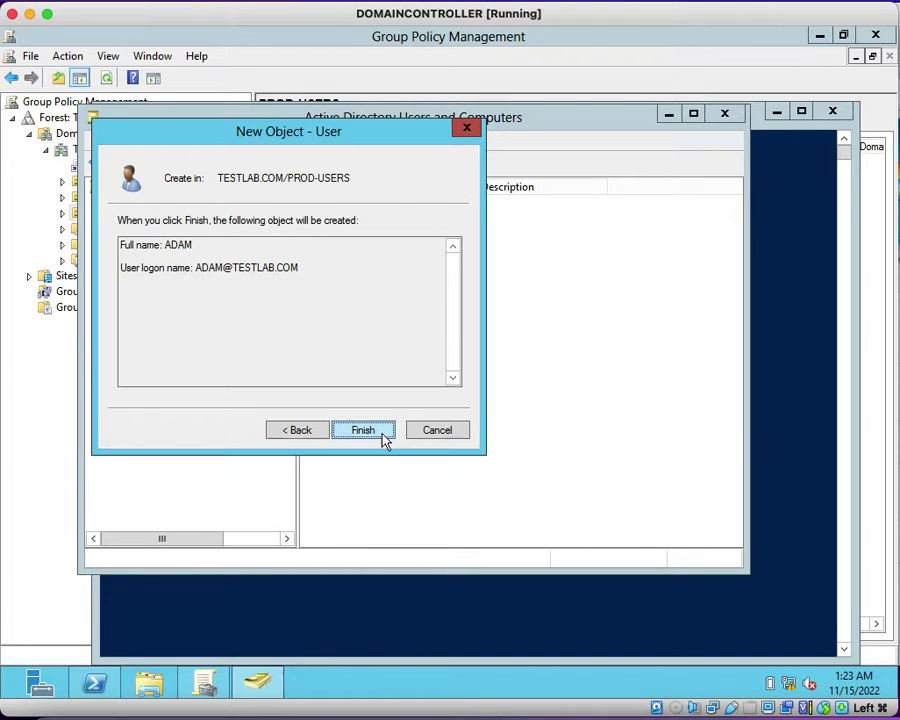
pyautogui.click(383, 436)
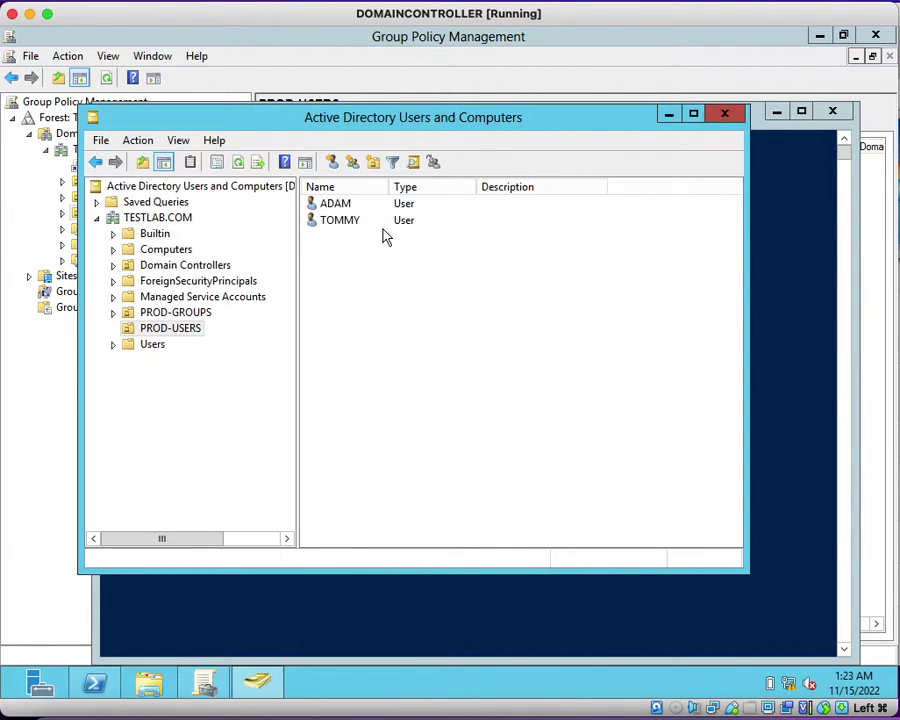
# Step: Minimize ADUC and PowerShell, dismiss the client Start menu, and return to Group Policy Management on PROD-USERS
pyautogui.click(168, 332)
pyautogui.click(668, 115)
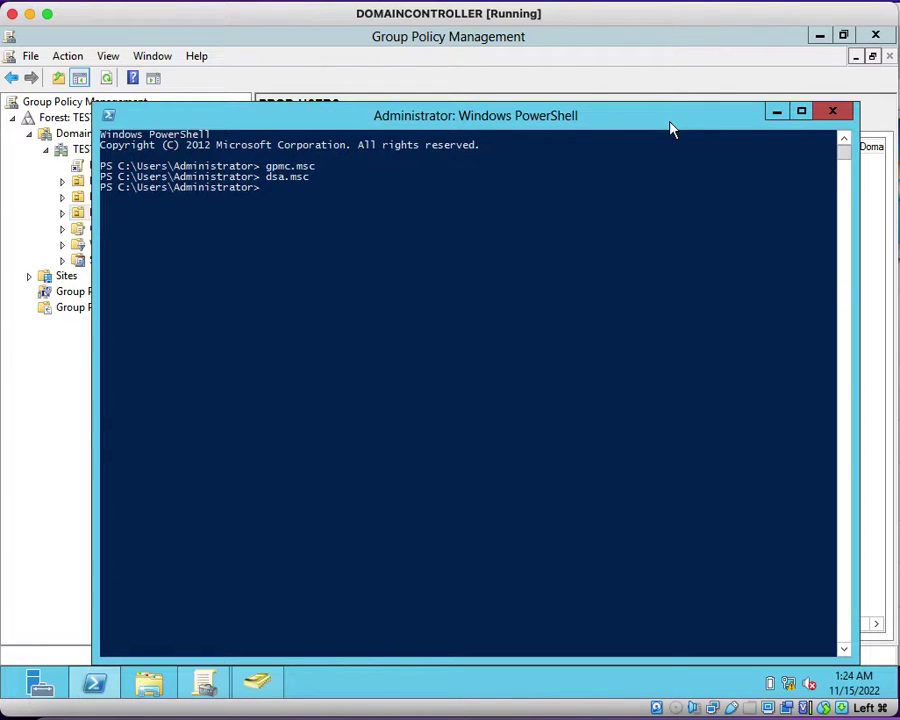
pyautogui.click(776, 114)
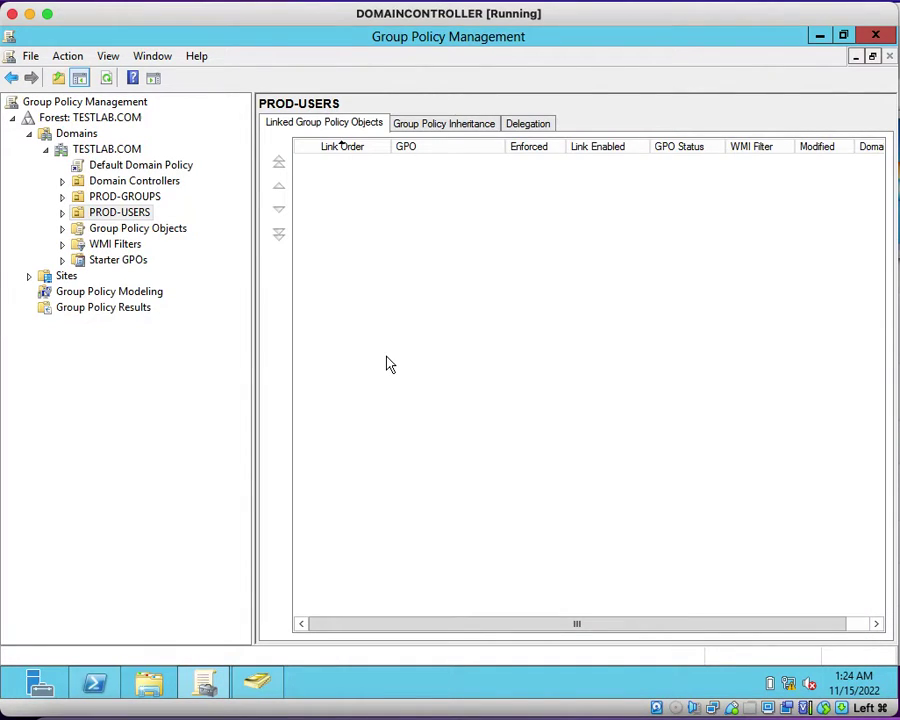
pyautogui.click(259, 686)
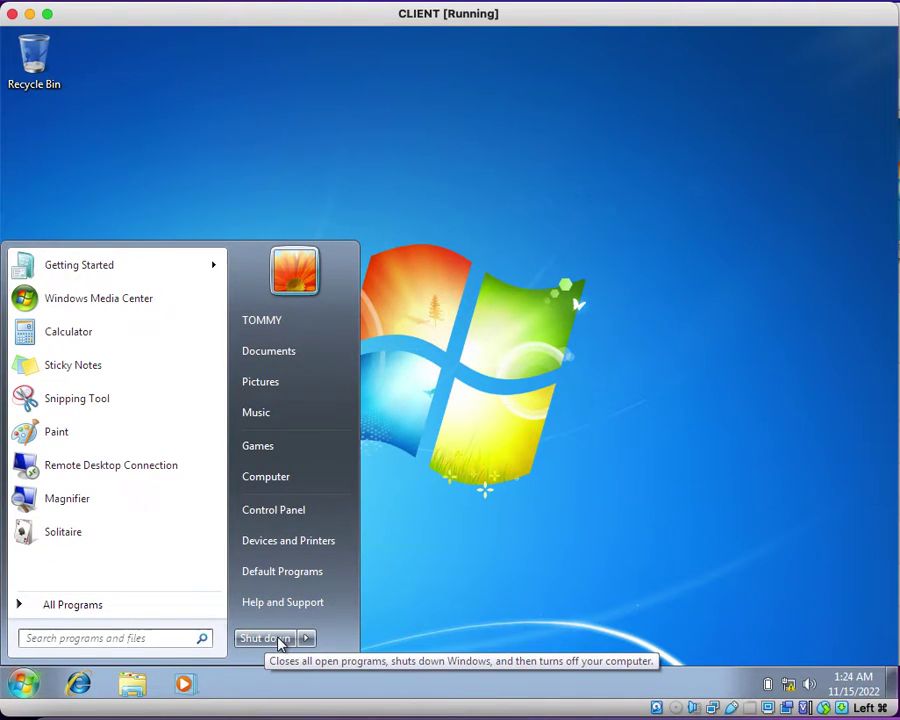
pyautogui.click(583, 480)
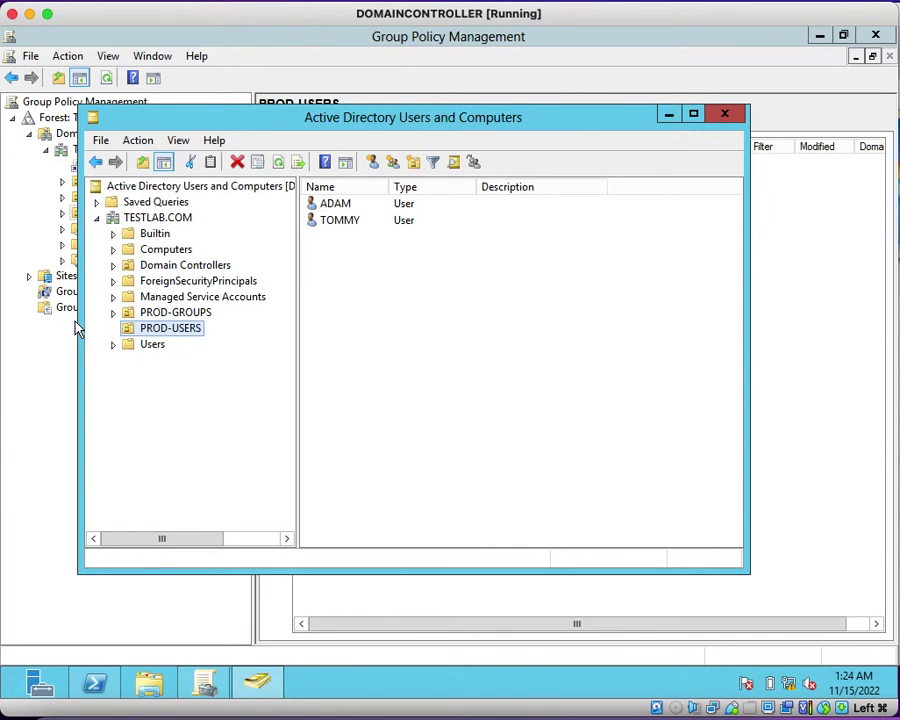
pyautogui.click(472, 42)
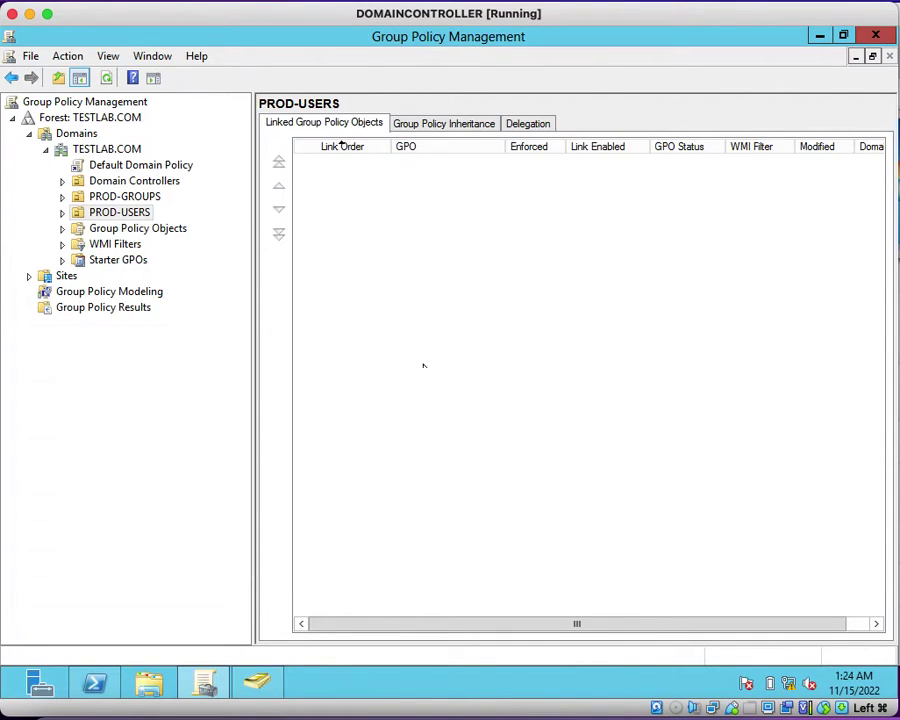
# Step: Review the PROD-USERS context menu, then show the two default GPOs under Group Policy Objects
pyautogui.click(124, 230)
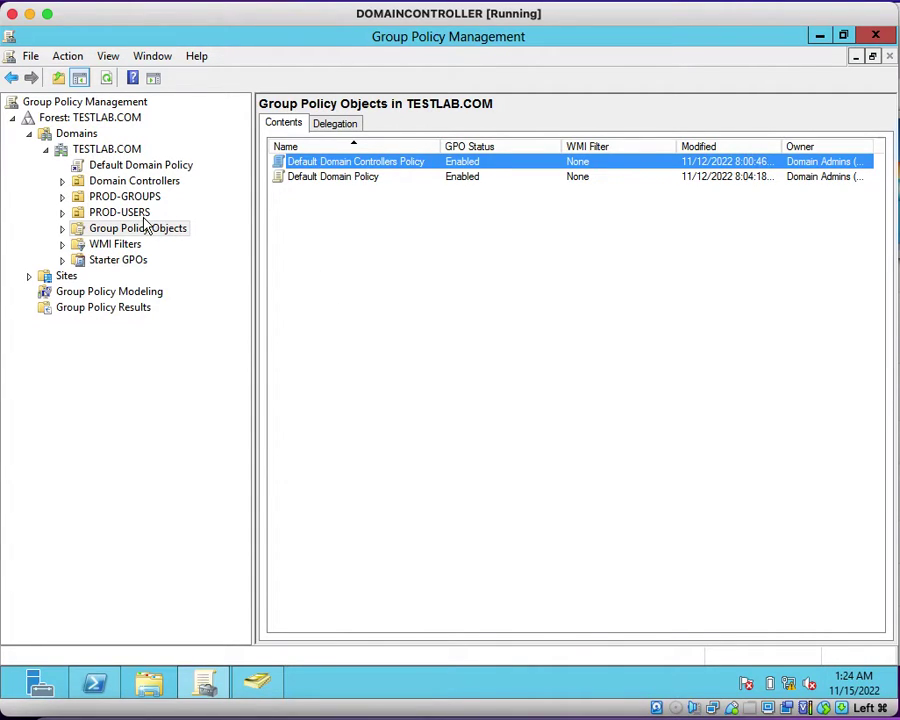
pyautogui.click(130, 213)
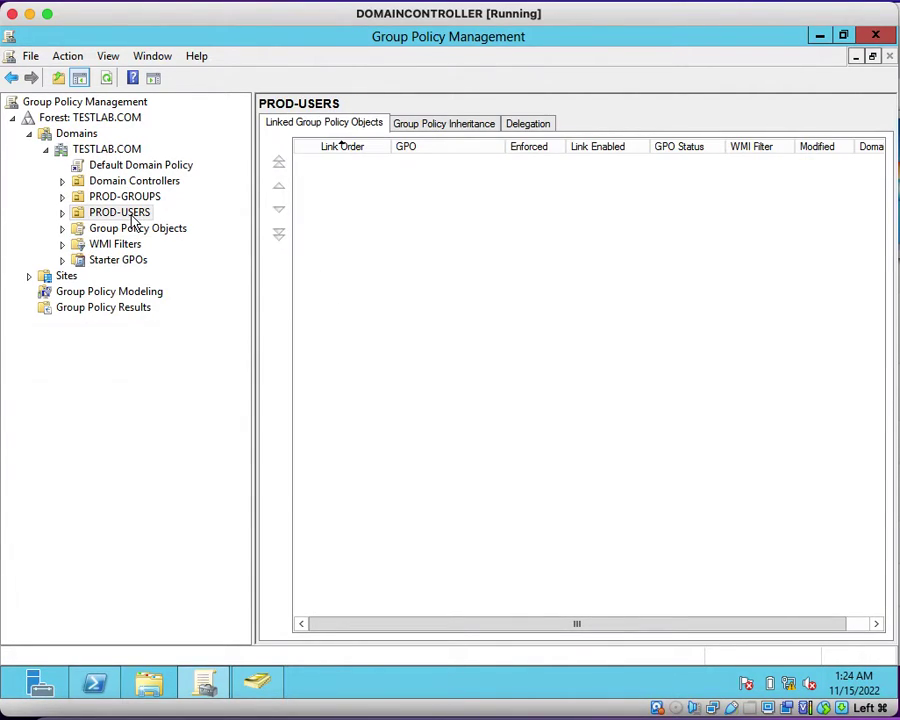
pyautogui.rightClick(133, 218)
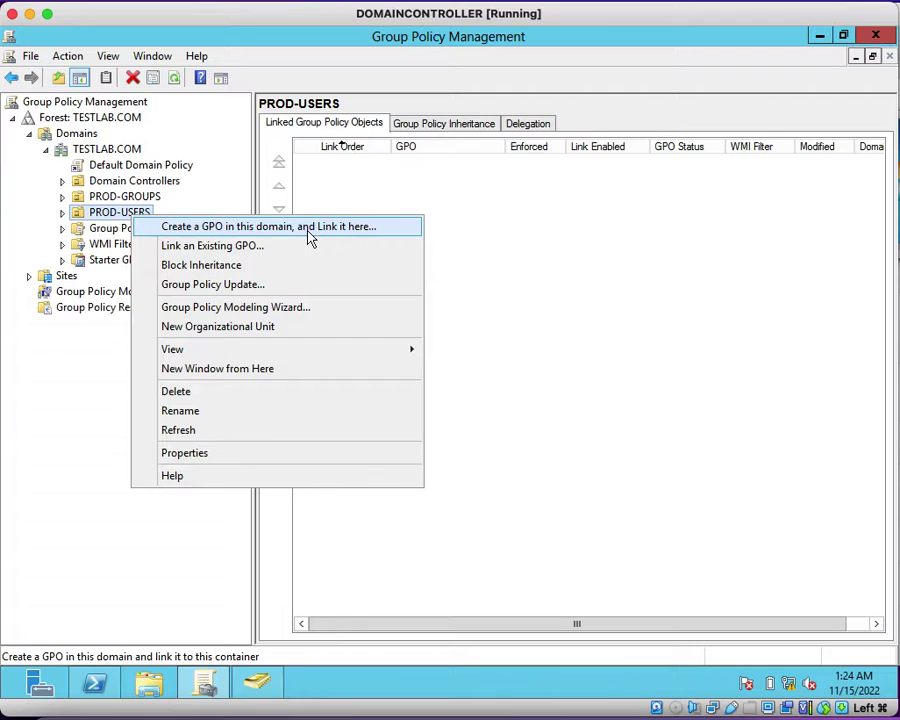
pyautogui.click(100, 232)
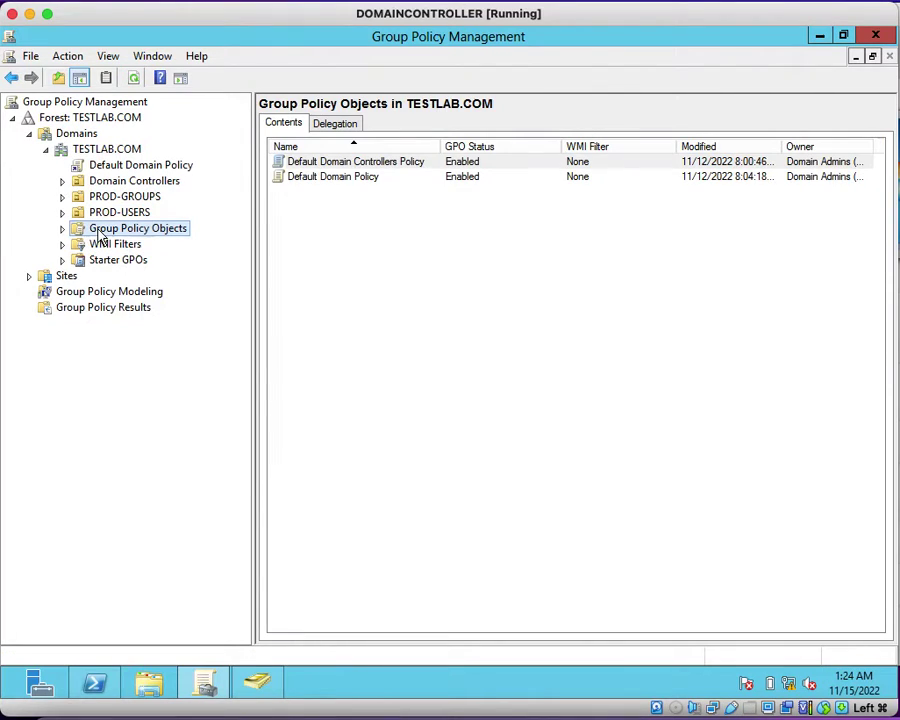
# Step: Create a new GPO named 'Block Shutdown Desktops' in the Group Policy Objects container
pyautogui.rightClick(162, 238)
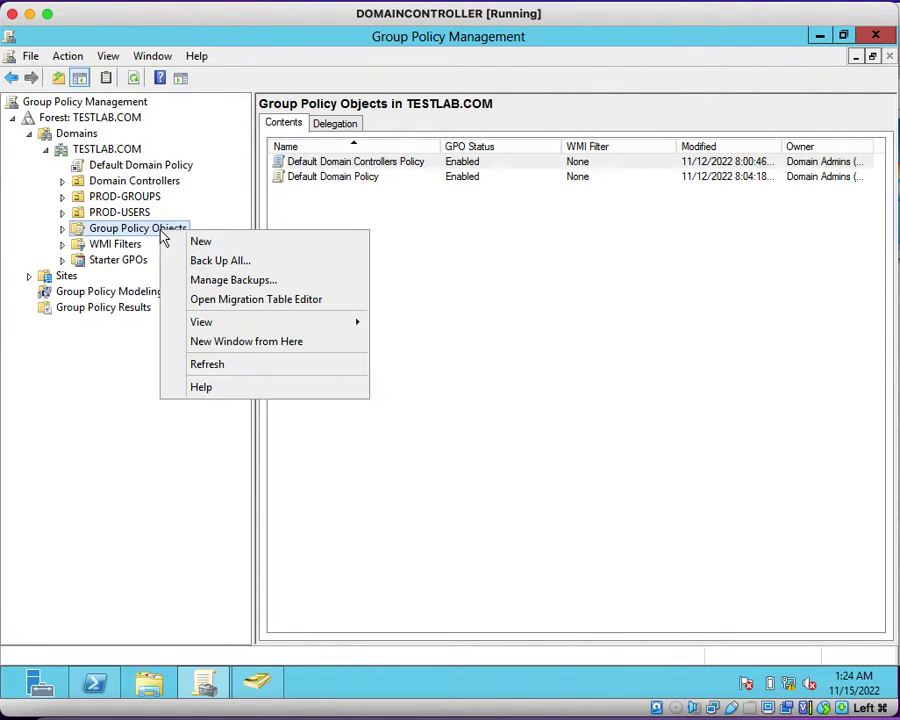
pyautogui.click(259, 246)
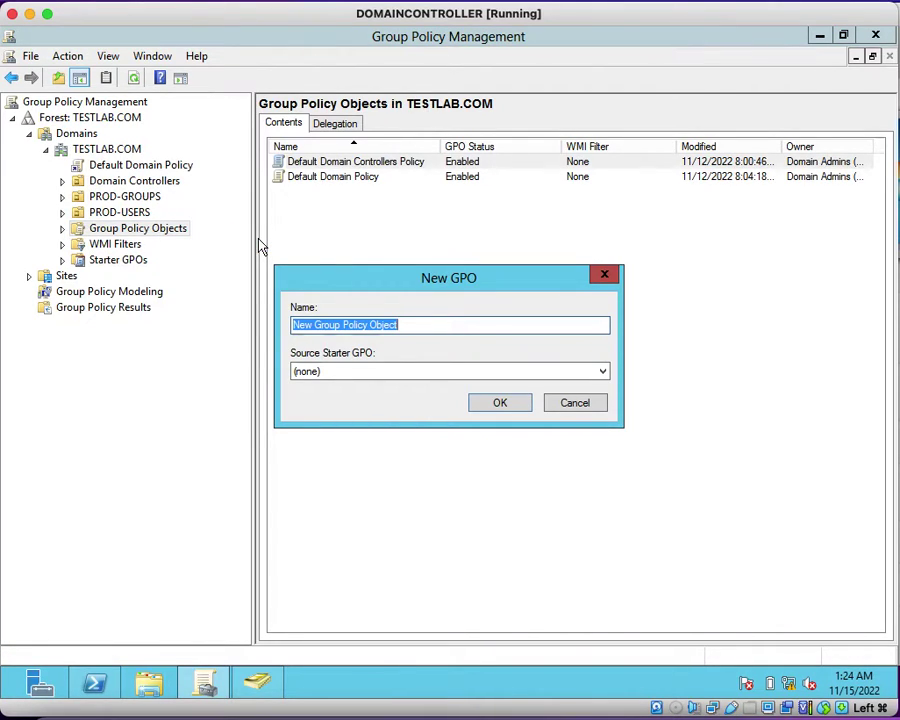
pyautogui.write('Block Shutdown Desktops')
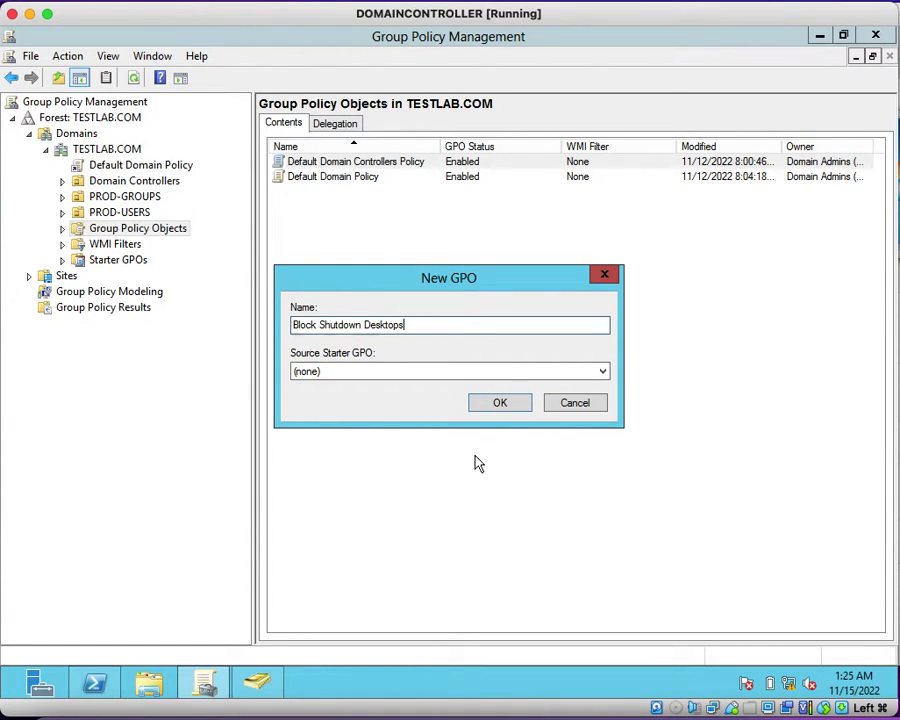
pyautogui.click(506, 407)
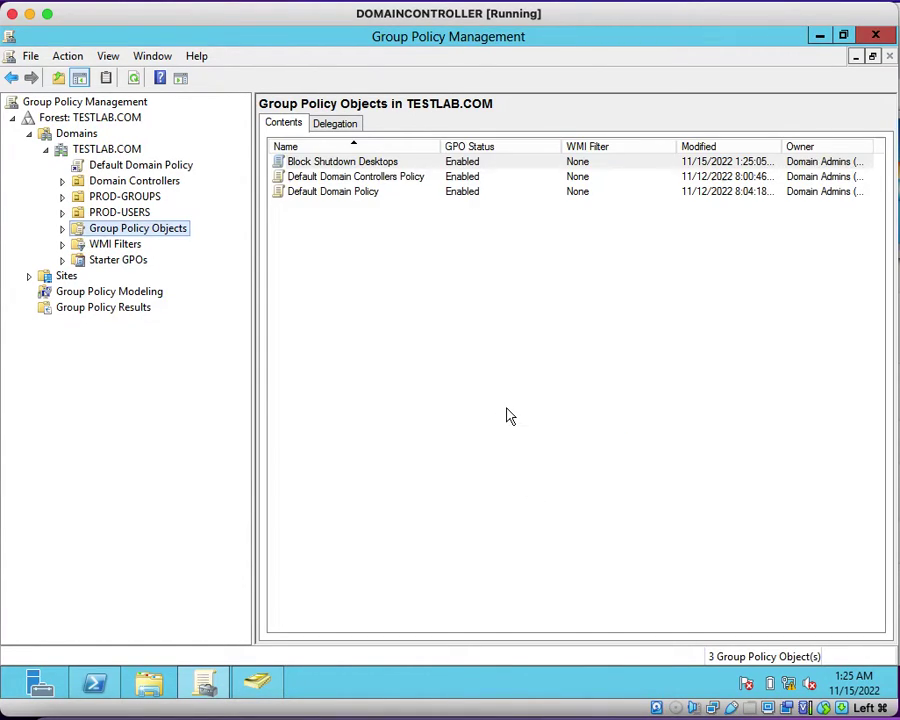
pyautogui.click(358, 164)
pyautogui.press('F2')
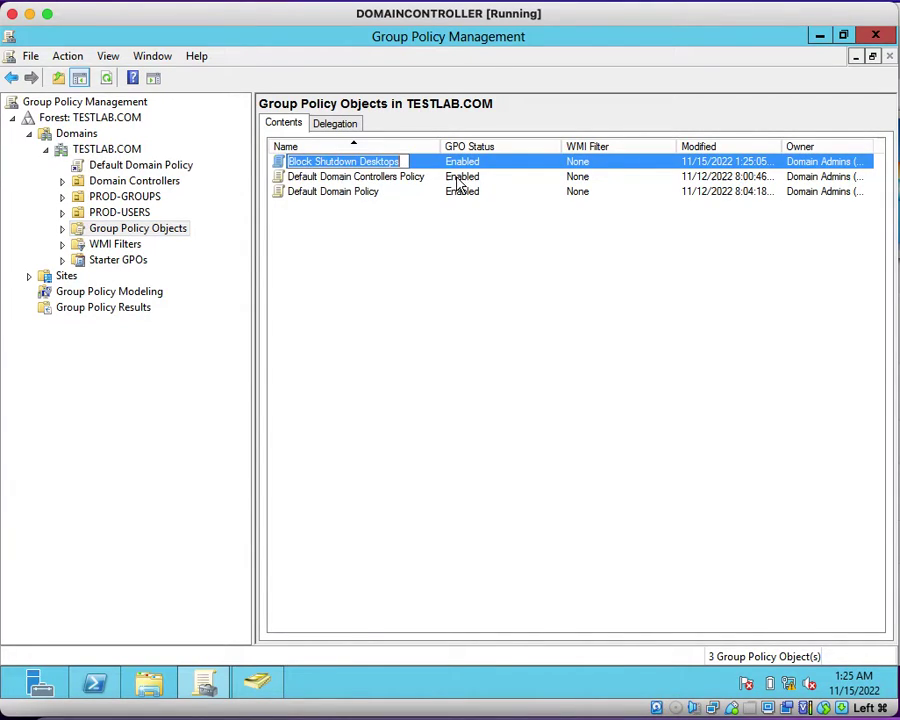
pyautogui.click(392, 301)
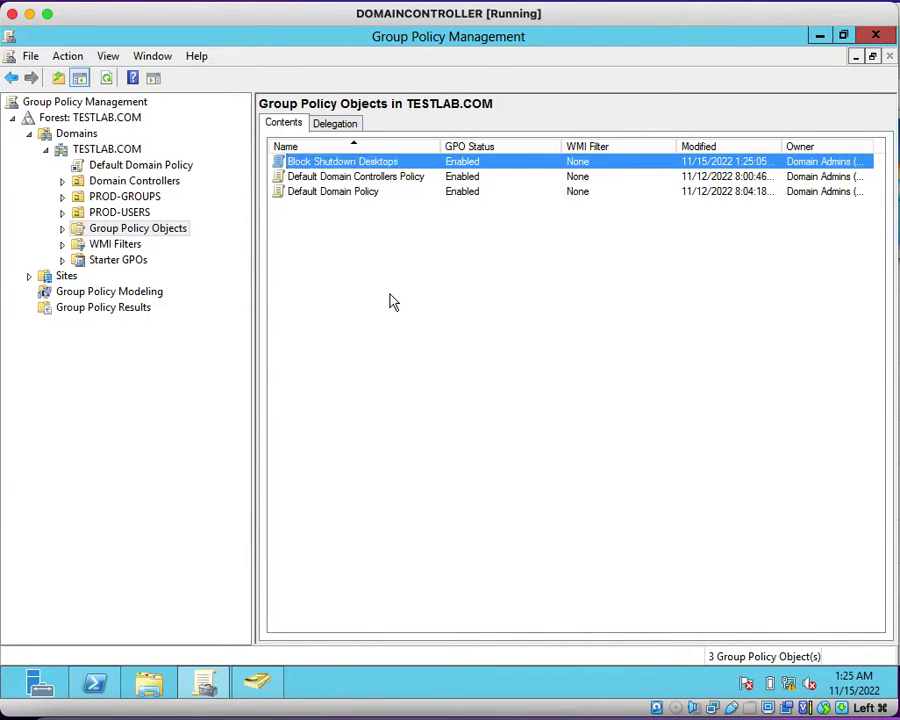
# Step: Open the Block Shutdown Desktops GPO to view its scope: no links, Authenticated Users filtering
pyautogui.click(426, 165)
pyautogui.doubleClick(426, 165)
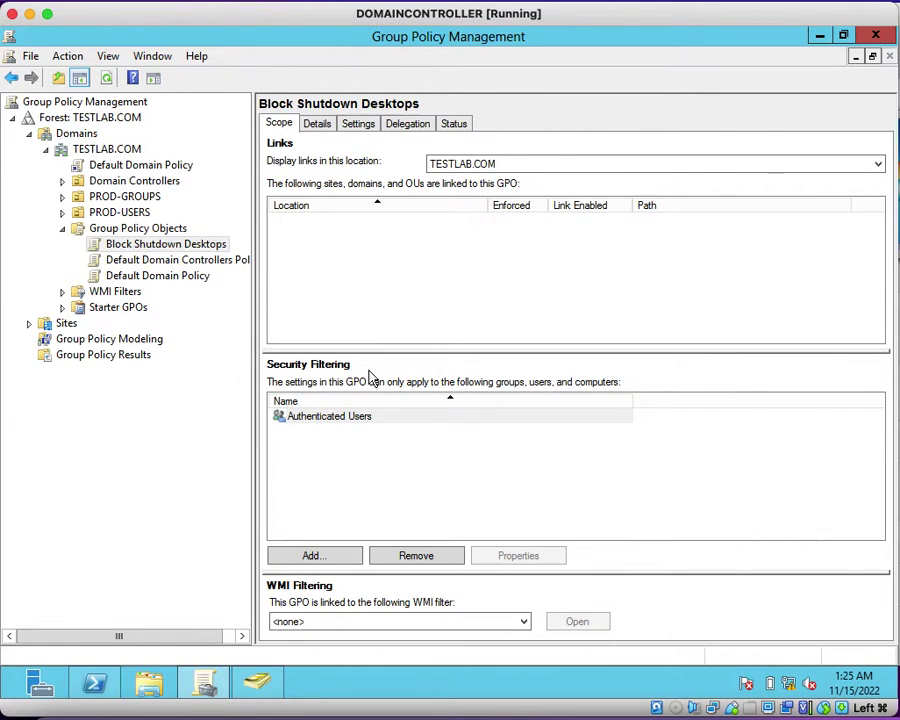
pyautogui.click(203, 247)
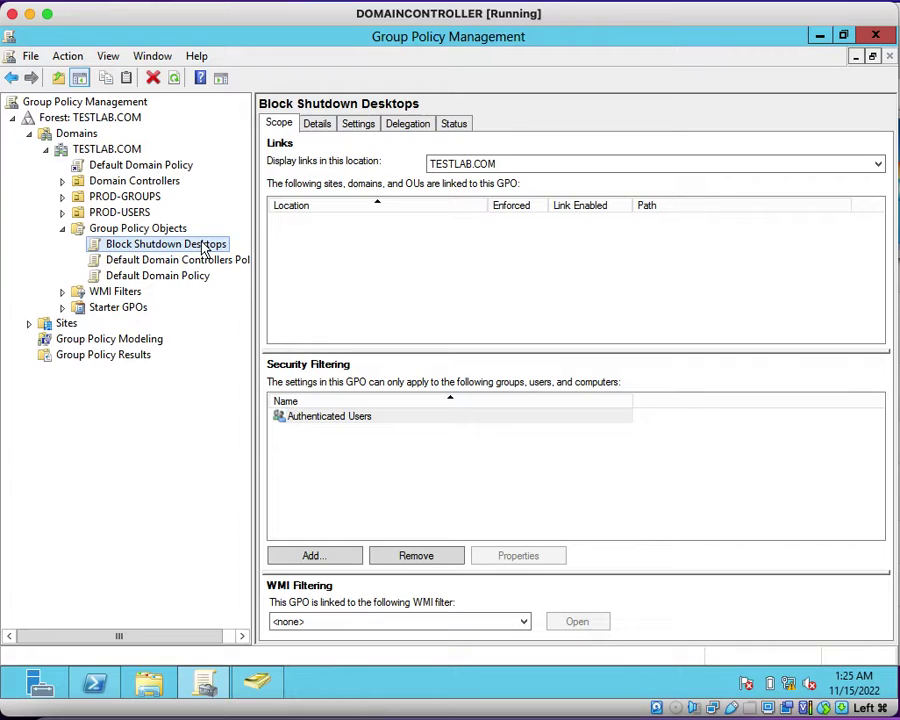
# Step: Open Block Shutdown Desktops in the Group Policy Management Editor, then view the client's Start menu
pyautogui.rightClick(203, 247)
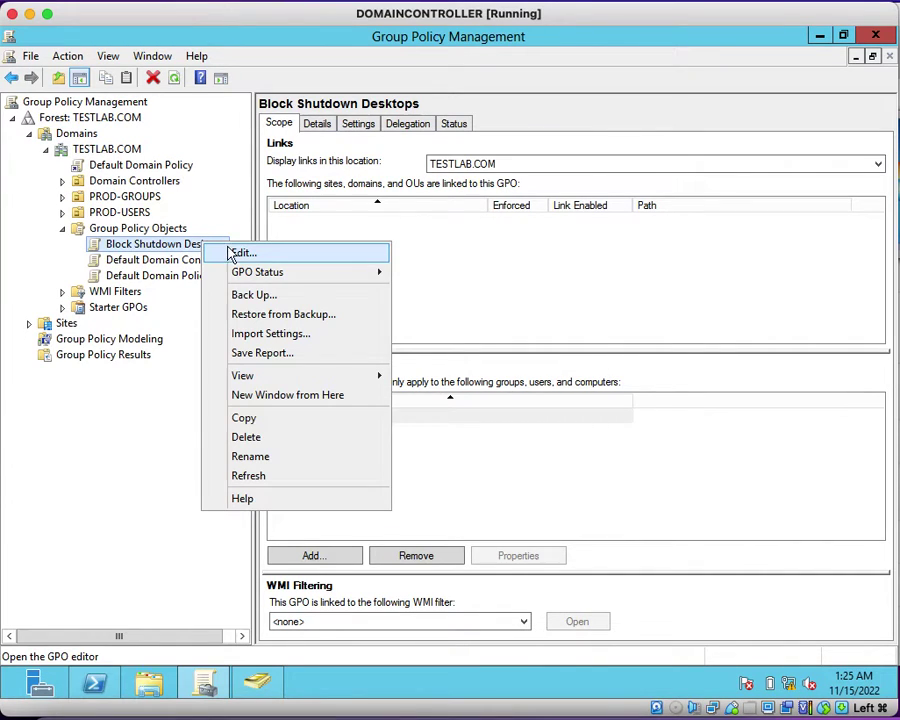
pyautogui.click(234, 252)
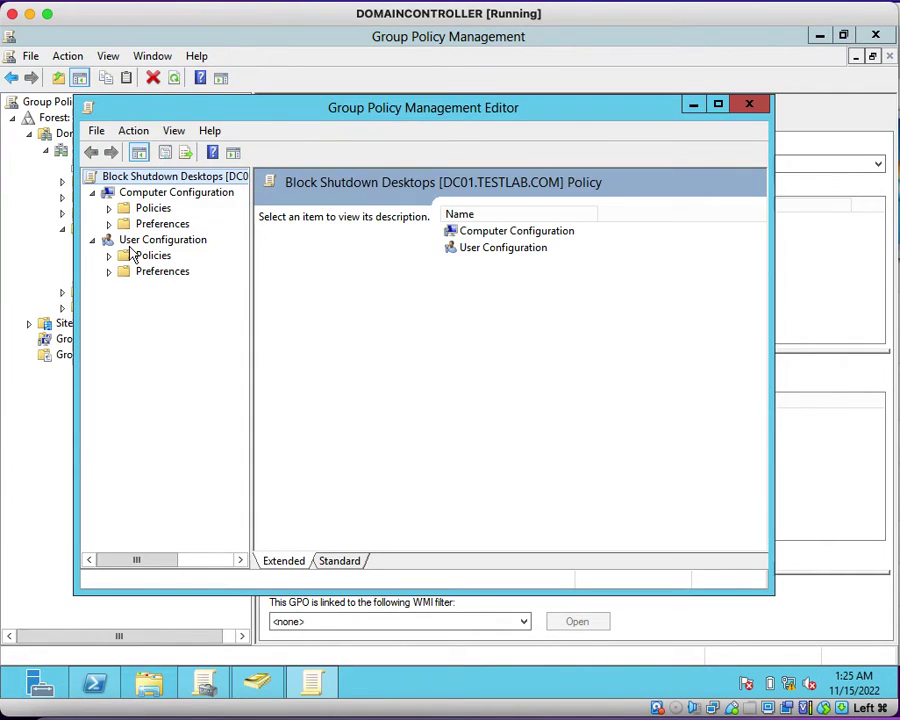
pyautogui.click(750, 105)
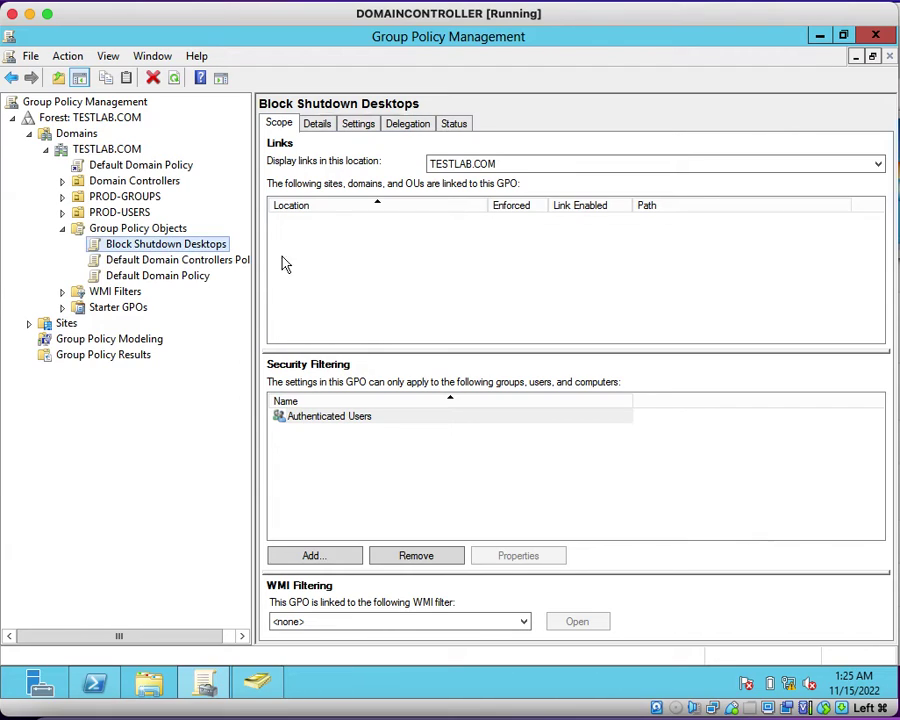
pyautogui.rightClick(220, 247)
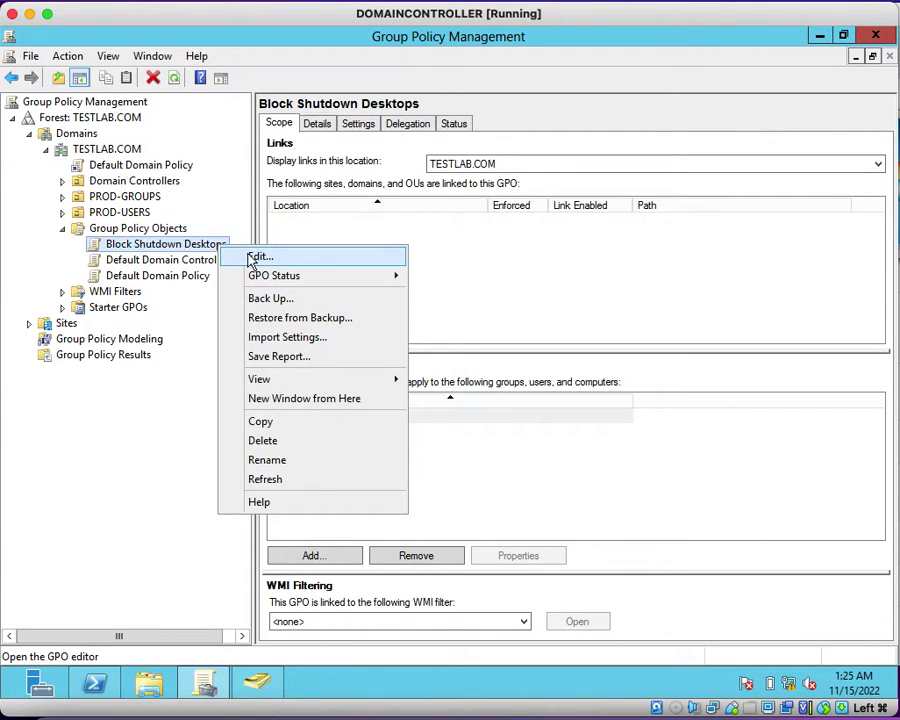
pyautogui.click(295, 259)
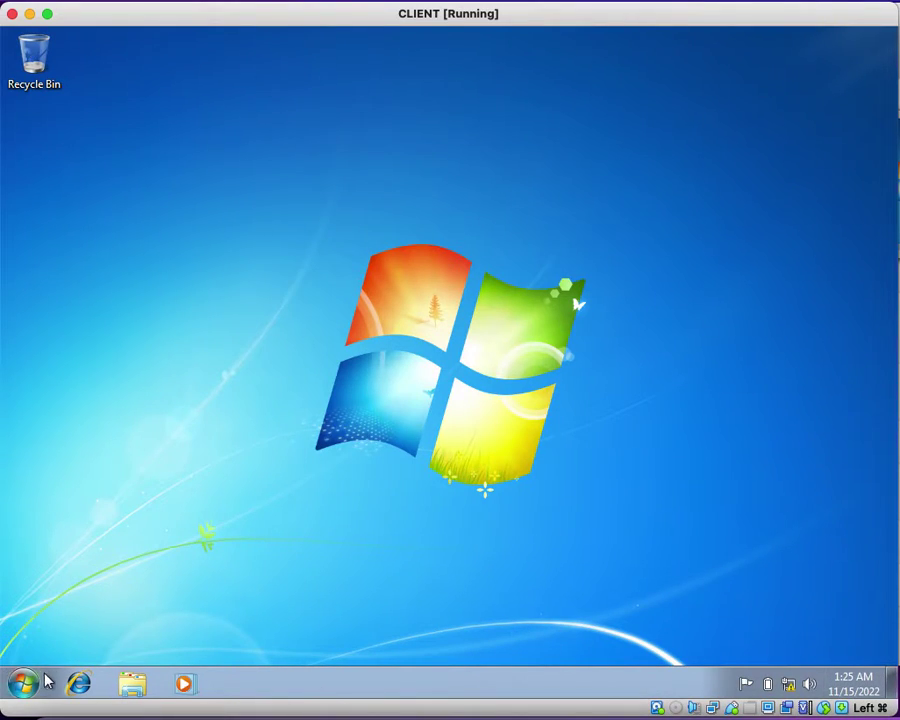
pyautogui.click(28, 684)
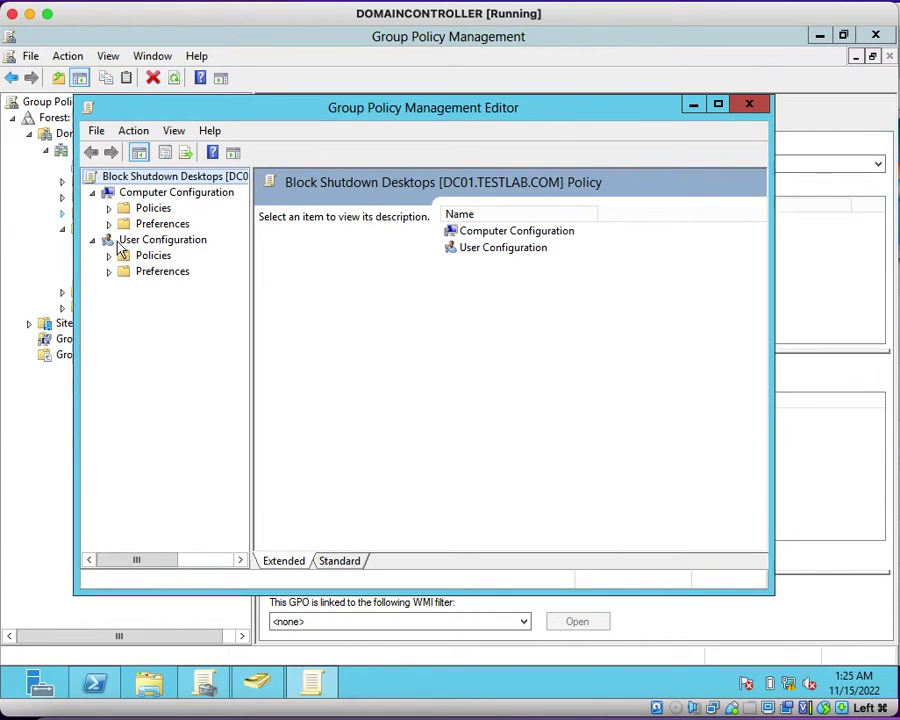
# Step: Browse to User Configuration > Policies > Administrative Templates > Start Menu and Taskbar and select the Shut Down removal setting
pyautogui.click(141, 244)
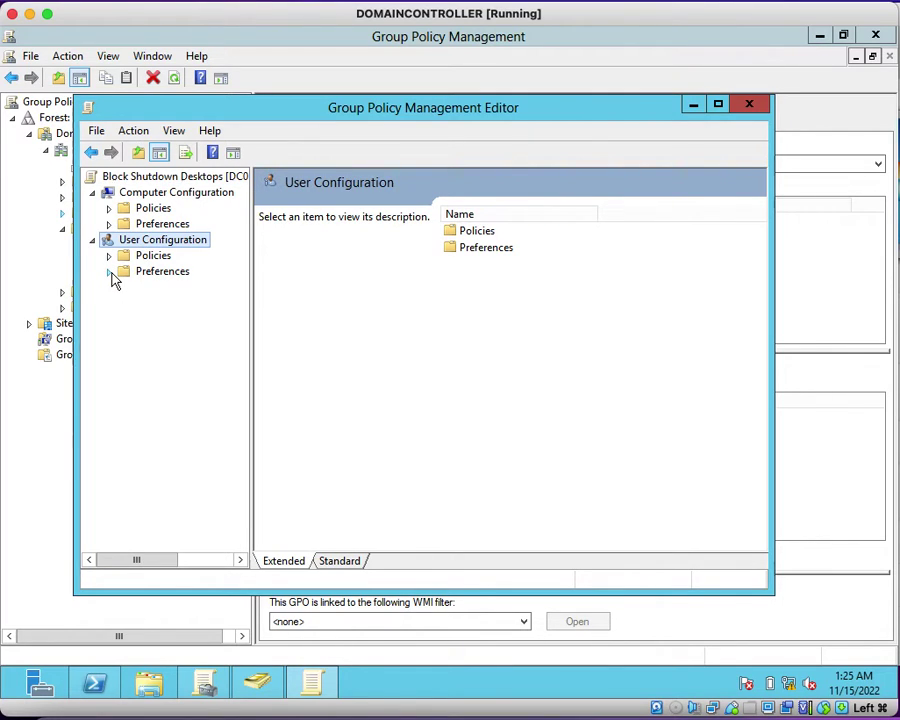
pyautogui.click(109, 257)
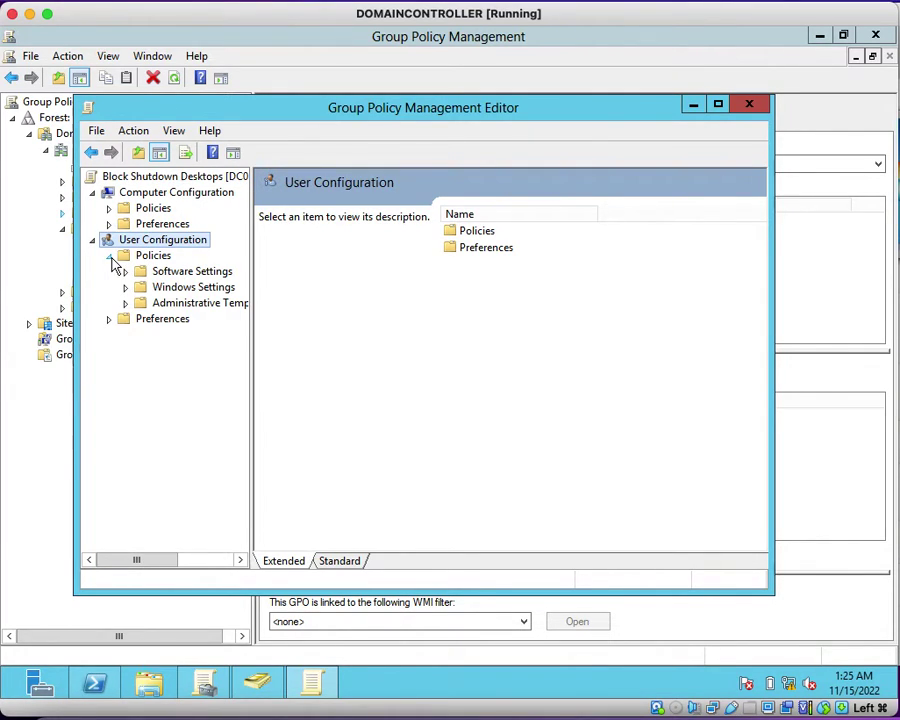
pyautogui.moveTo(249, 333); pyautogui.dragTo(318, 342)
pyautogui.click(125, 303)
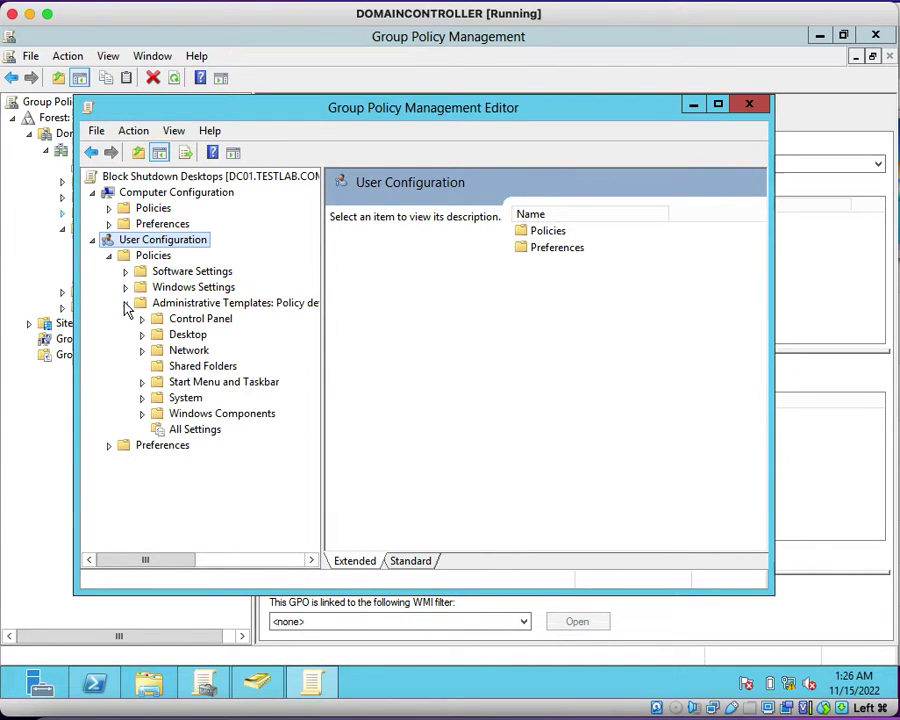
pyautogui.click(246, 309)
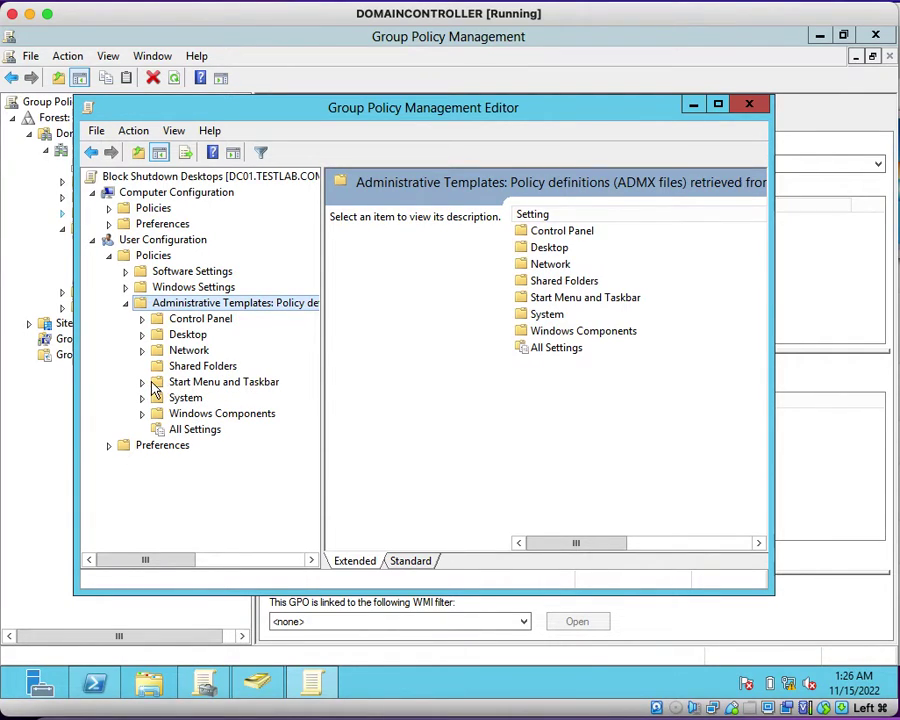
pyautogui.click(172, 384)
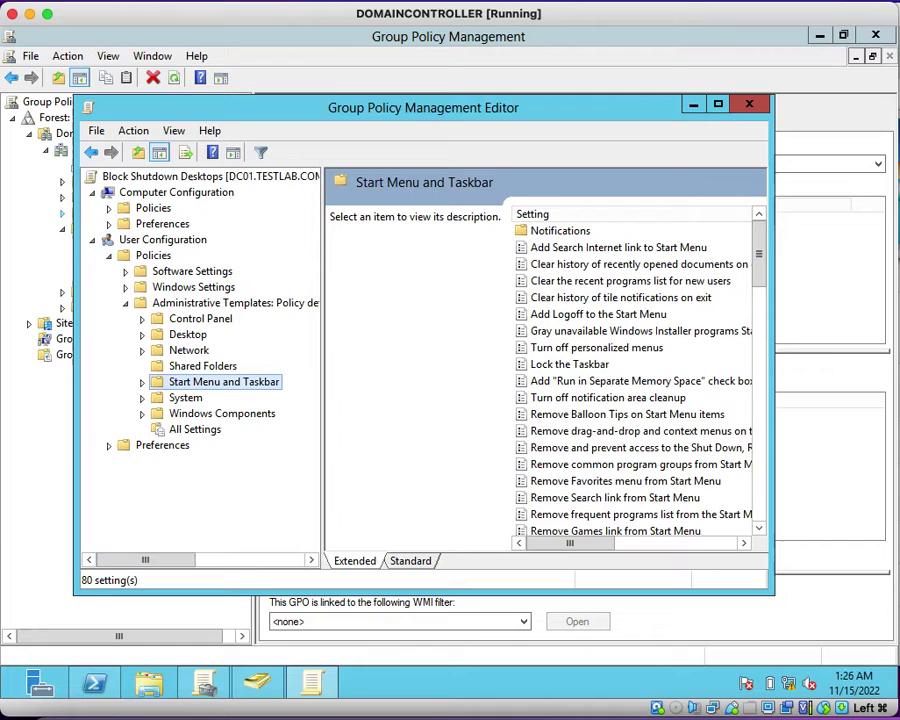
pyautogui.click(411, 561)
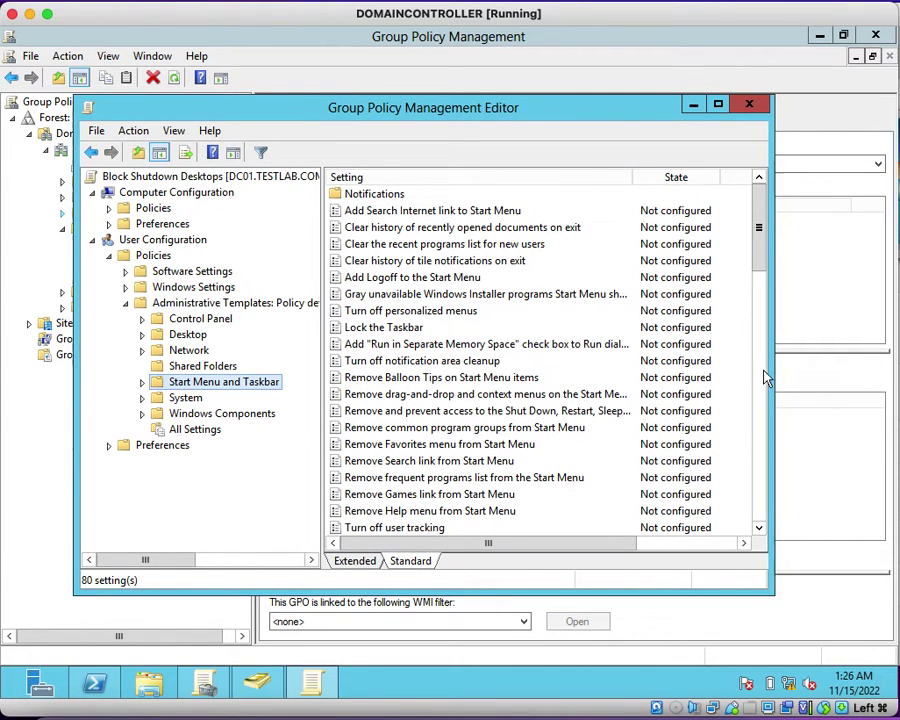
pyautogui.moveTo(770, 378); pyautogui.dragTo(892, 383)
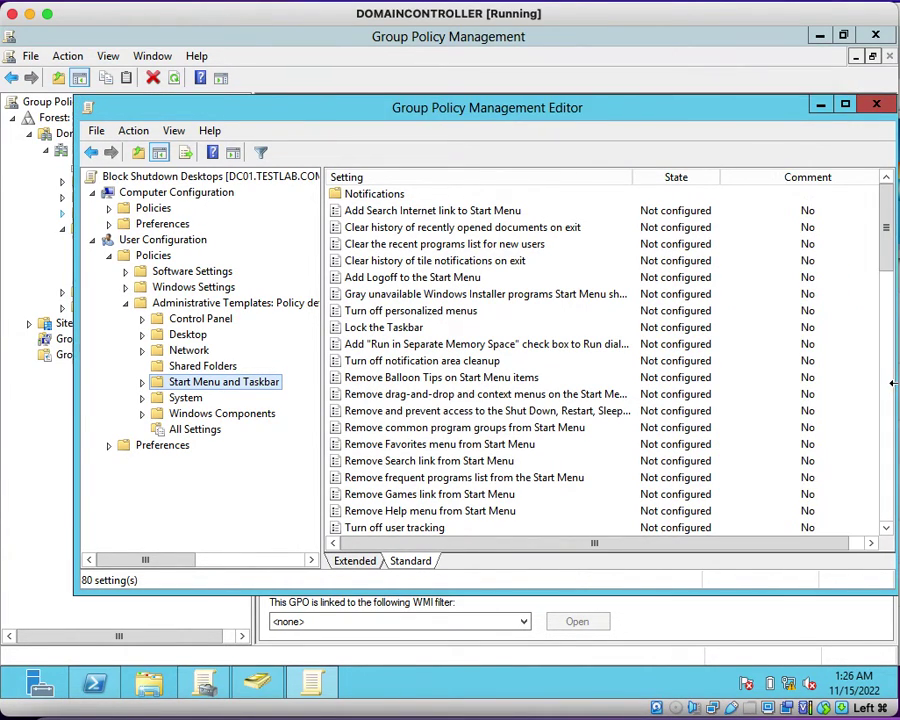
pyautogui.click(408, 414)
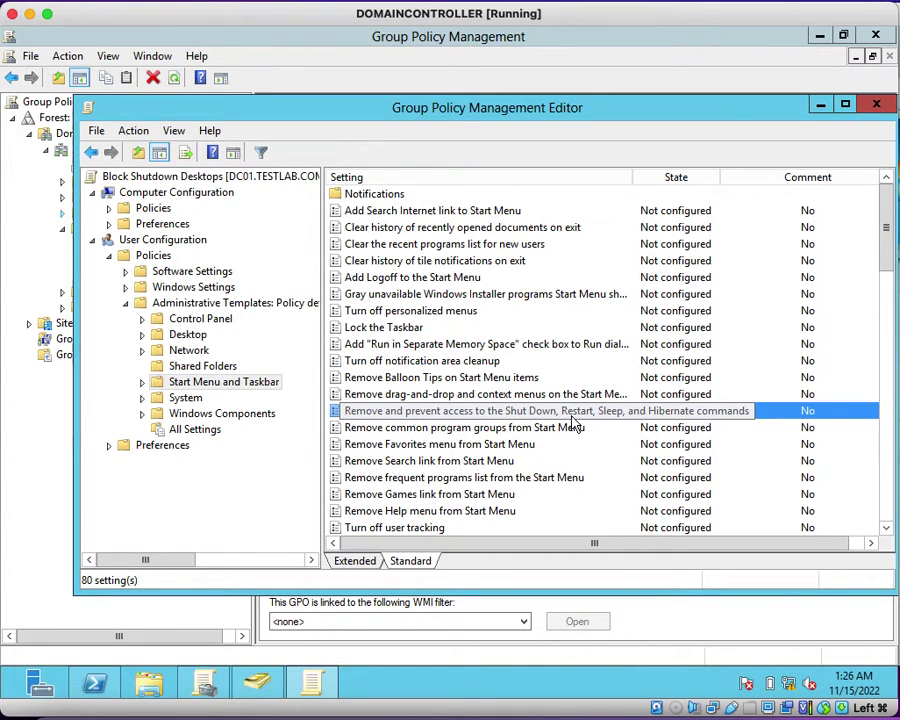
# Step: Set the Shut Down, Restart, Sleep and Hibernate removal policy to Enabled and apply it
pyautogui.doubleClick(490, 411)
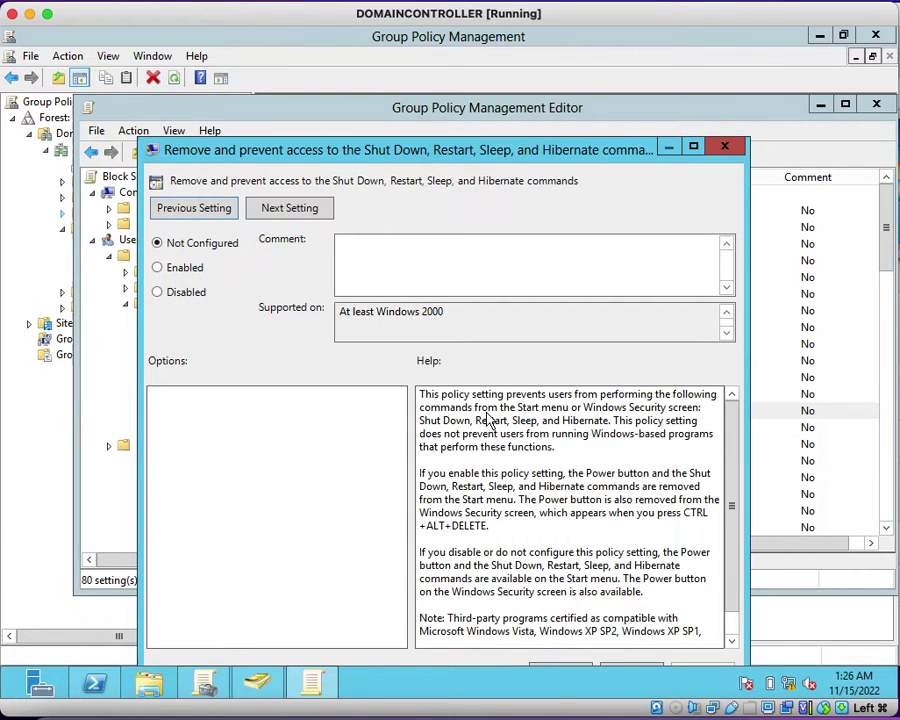
pyautogui.click(170, 275)
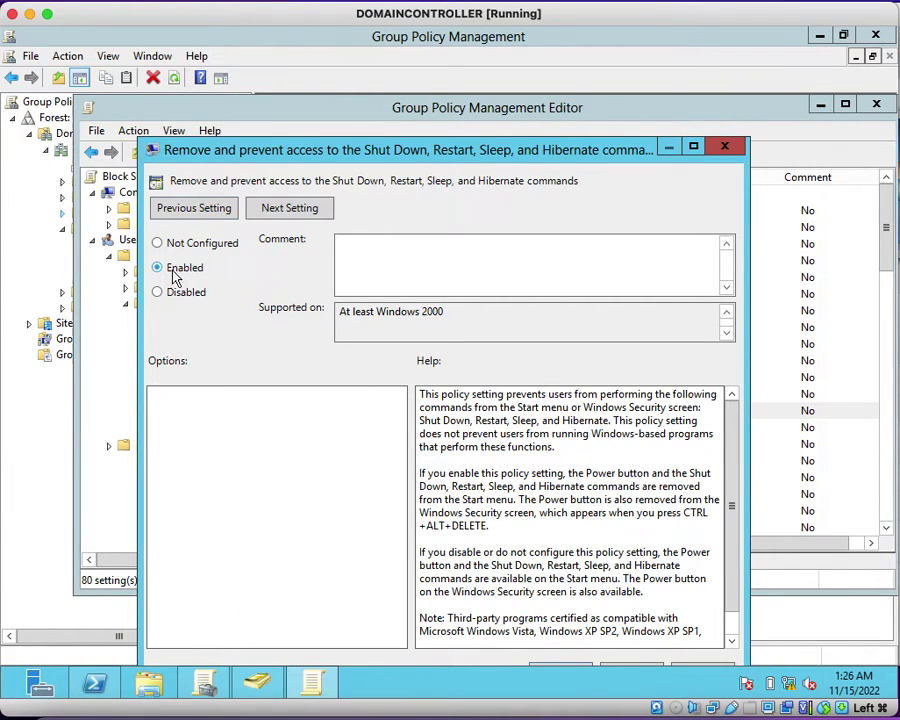
pyautogui.moveTo(430, 160); pyautogui.dragTo(500, 91)
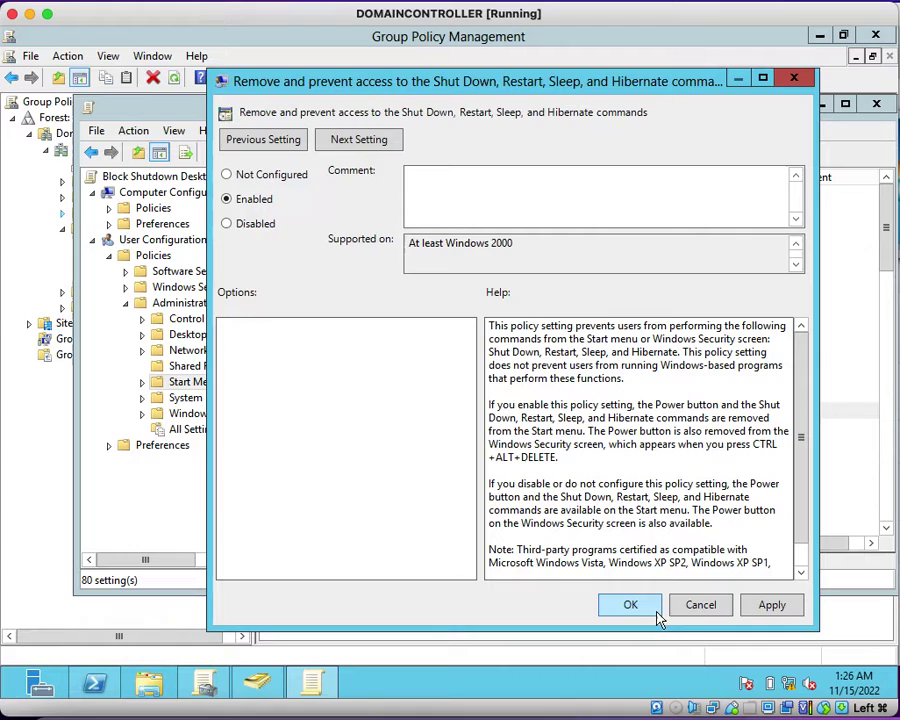
pyautogui.click(771, 610)
pyautogui.click(642, 604)
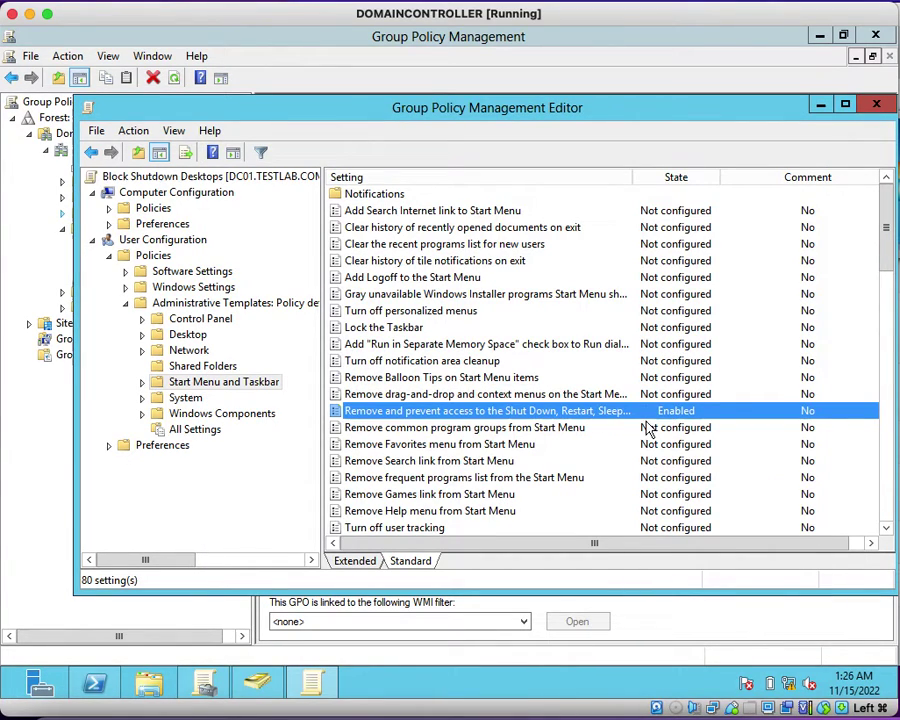
# Step: Close the policy editor and refresh the Group Policy Management view
pyautogui.click(876, 104)
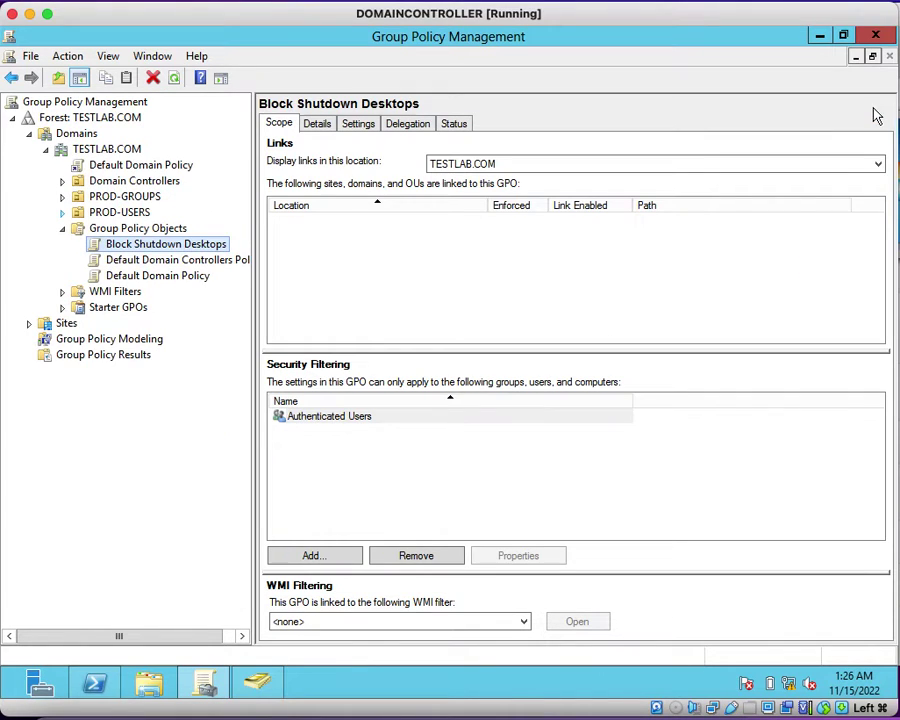
pyautogui.click(175, 80)
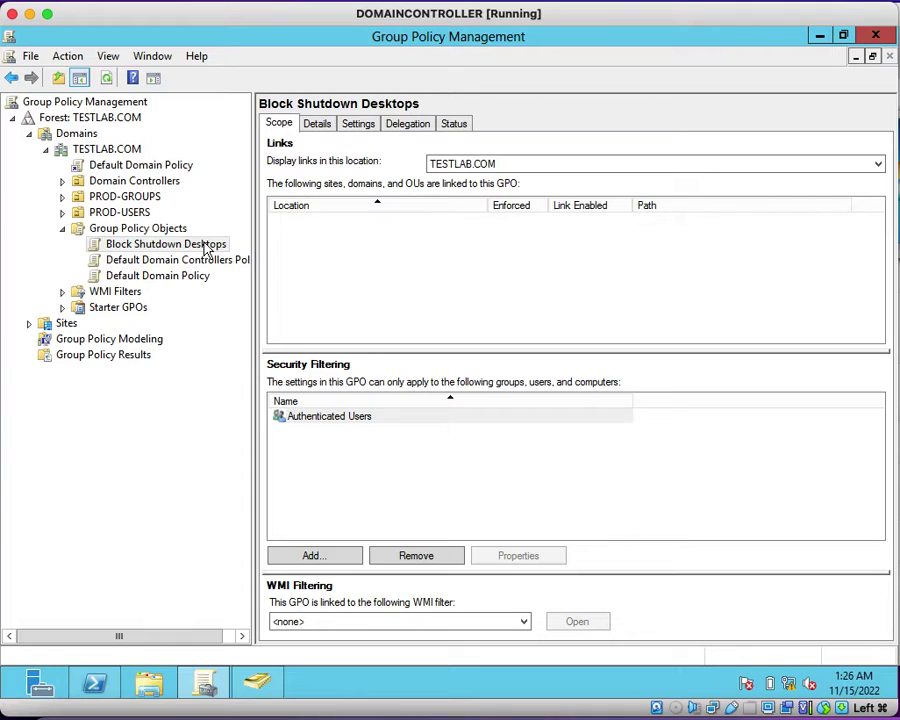
pyautogui.click(184, 249)
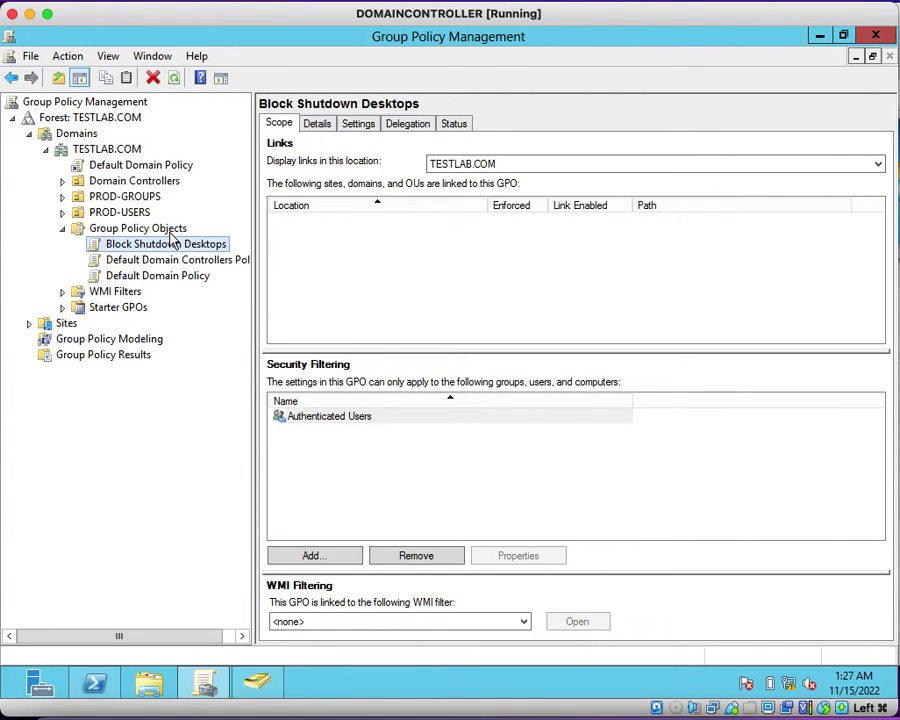
# Step: Link the existing Block Shutdown Desktops GPO to the PROD-USERS OU and refresh its linked GPOs
pyautogui.click(137, 213)
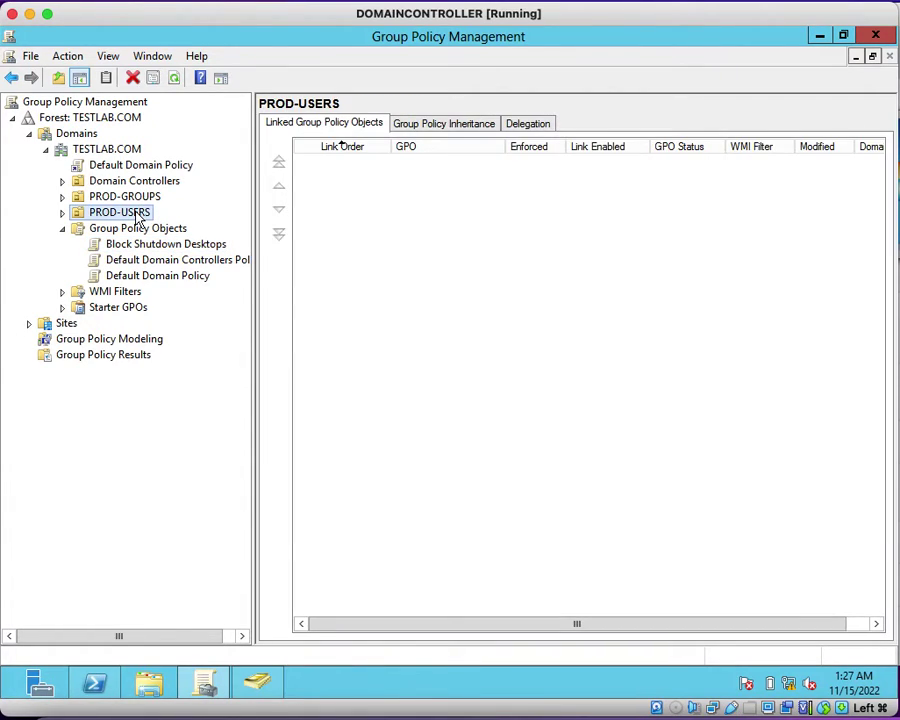
pyautogui.rightClick(138, 216)
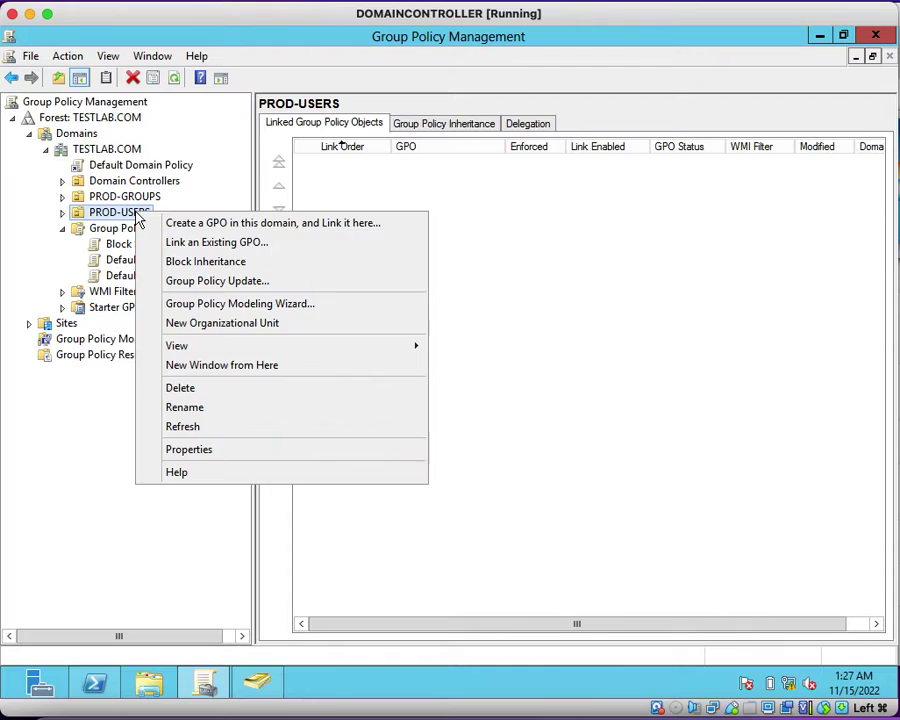
pyautogui.click(194, 243)
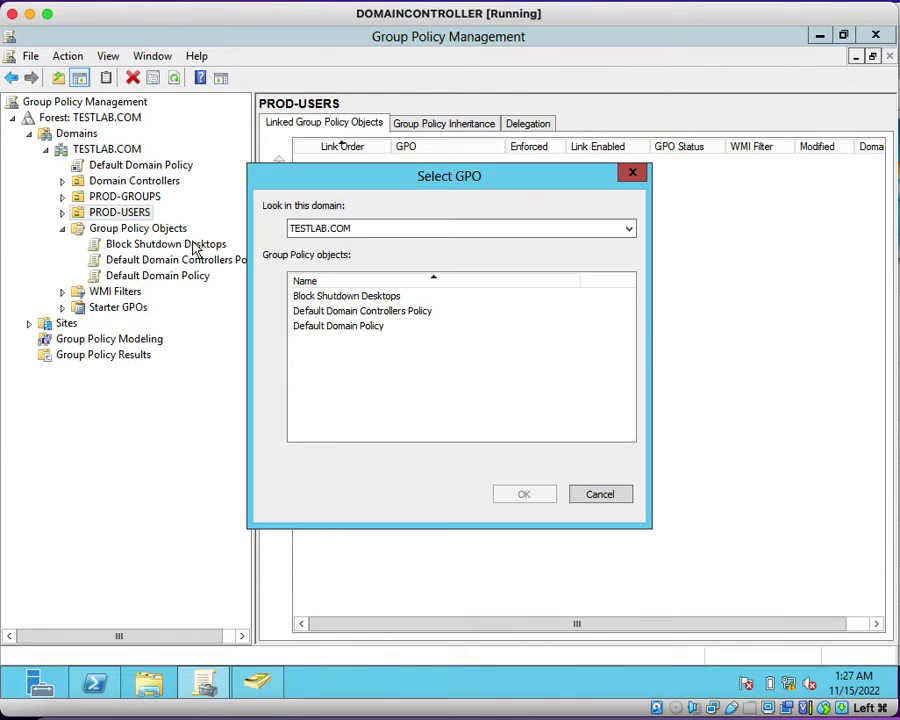
pyautogui.click(368, 296)
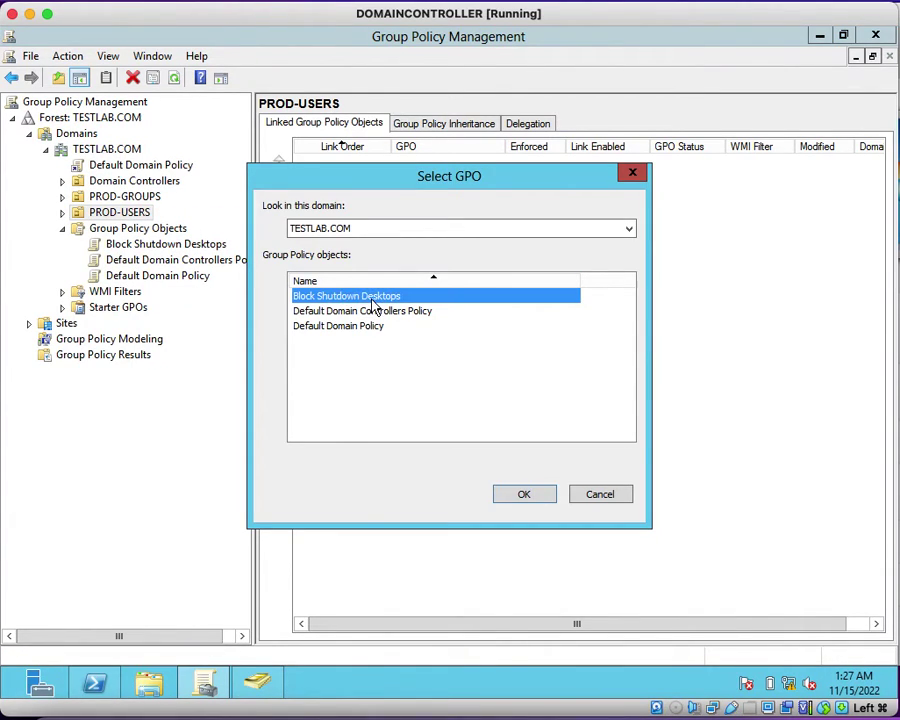
pyautogui.click(536, 497)
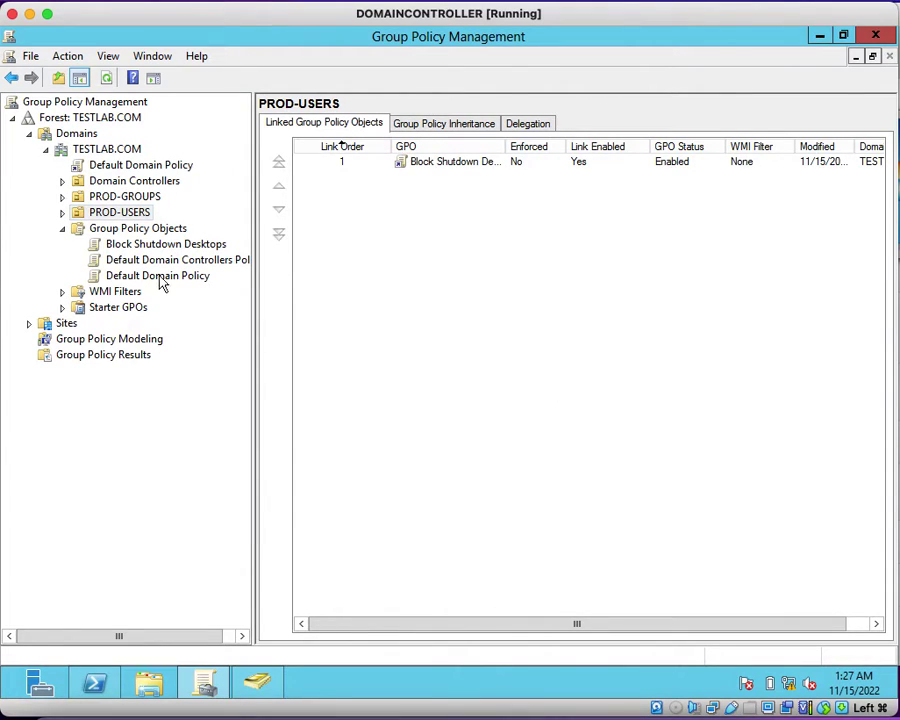
pyautogui.click(62, 229)
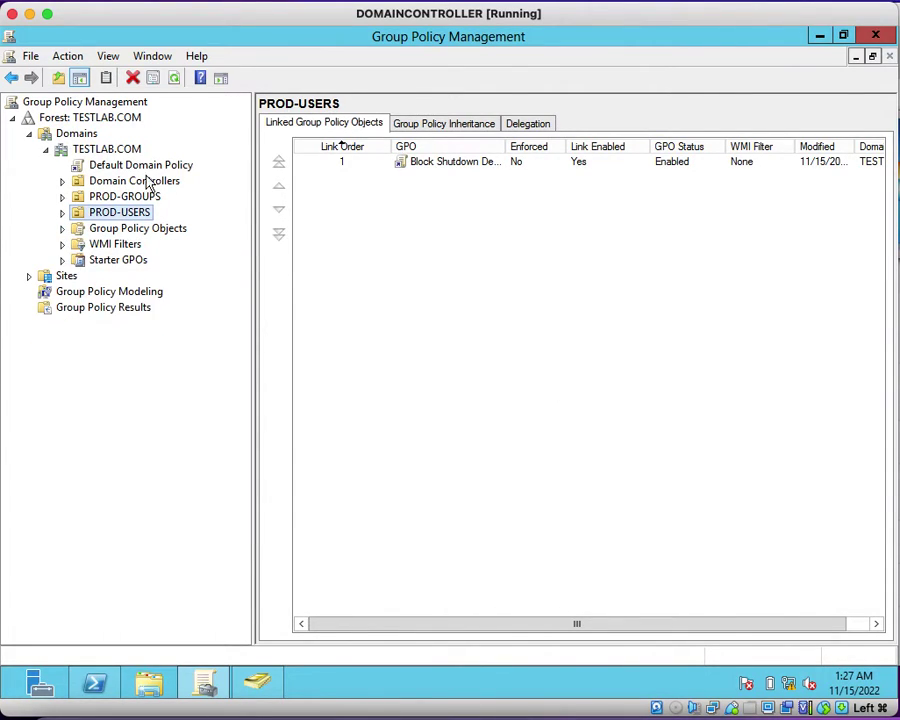
pyautogui.click(175, 86)
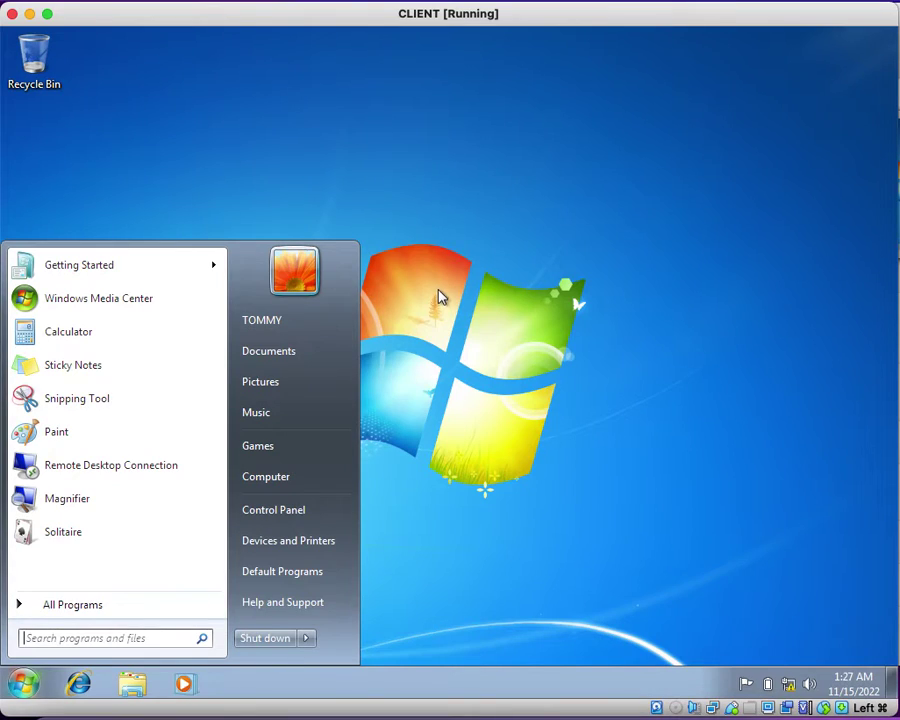
# Step: Log the current user off the Windows 7 client from the Start menu
pyautogui.click(438, 296)
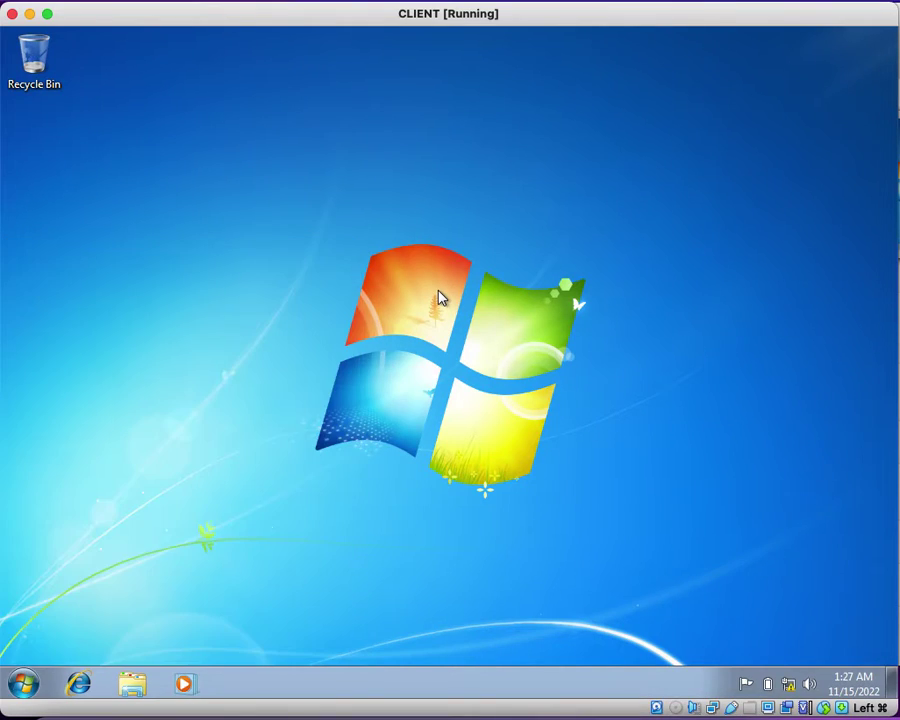
pyautogui.click(24, 684)
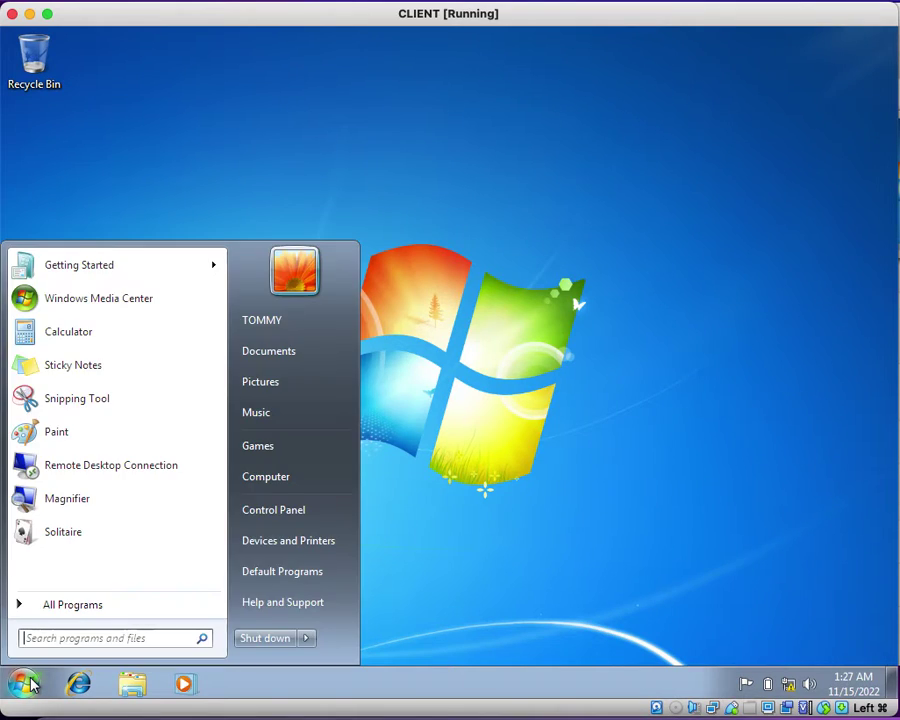
pyautogui.click(308, 640)
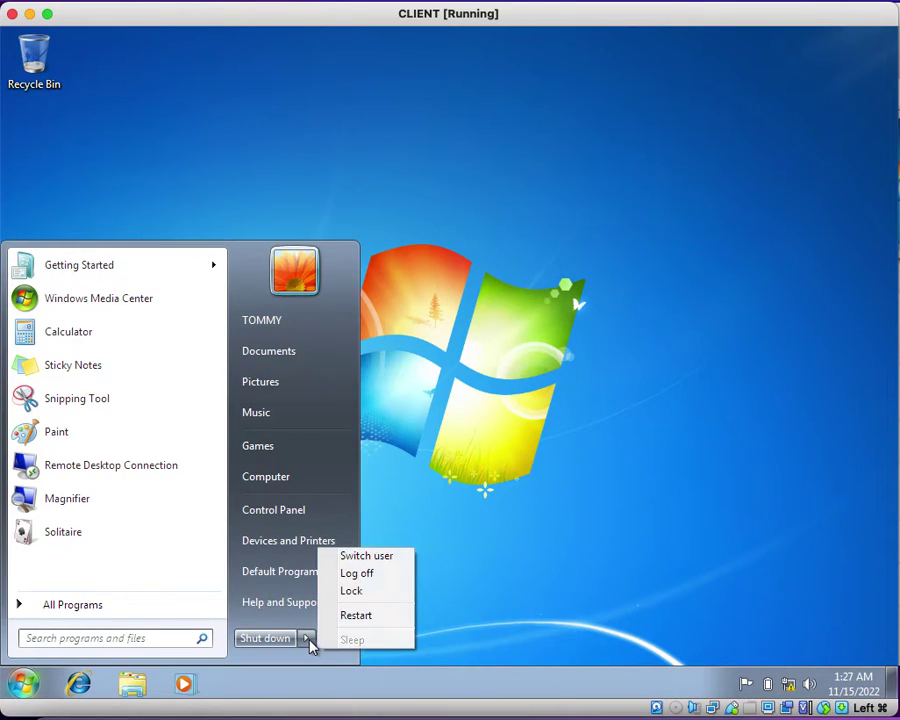
pyautogui.click(380, 584)
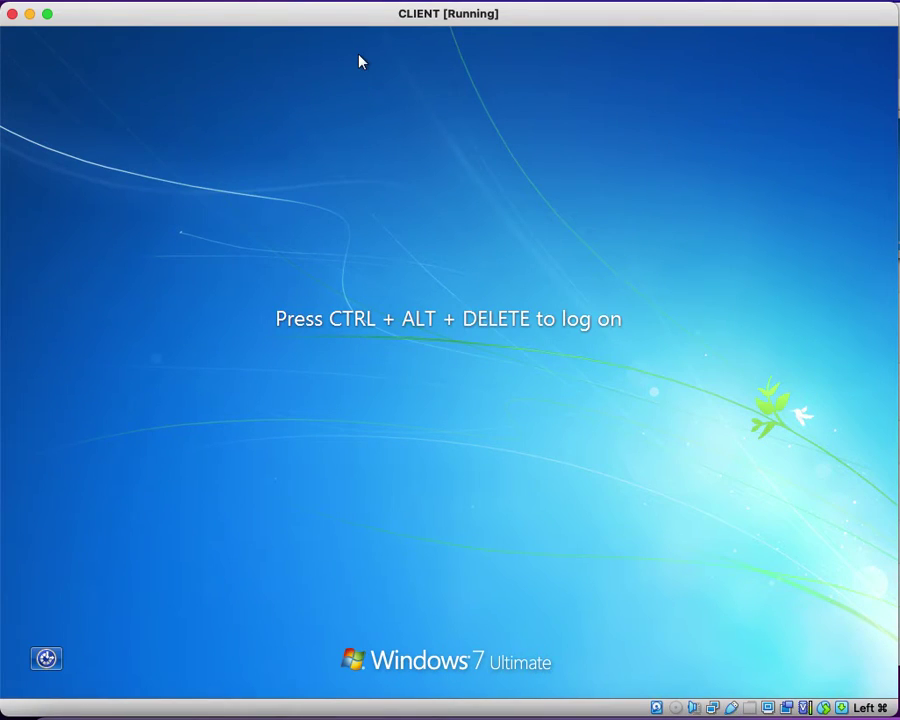
# Step: Send Ctrl-Alt-Del from VirtualBox and sign back in with the domain user's password
pyautogui.click(260, 0)
pyautogui.moveTo(384, 20)
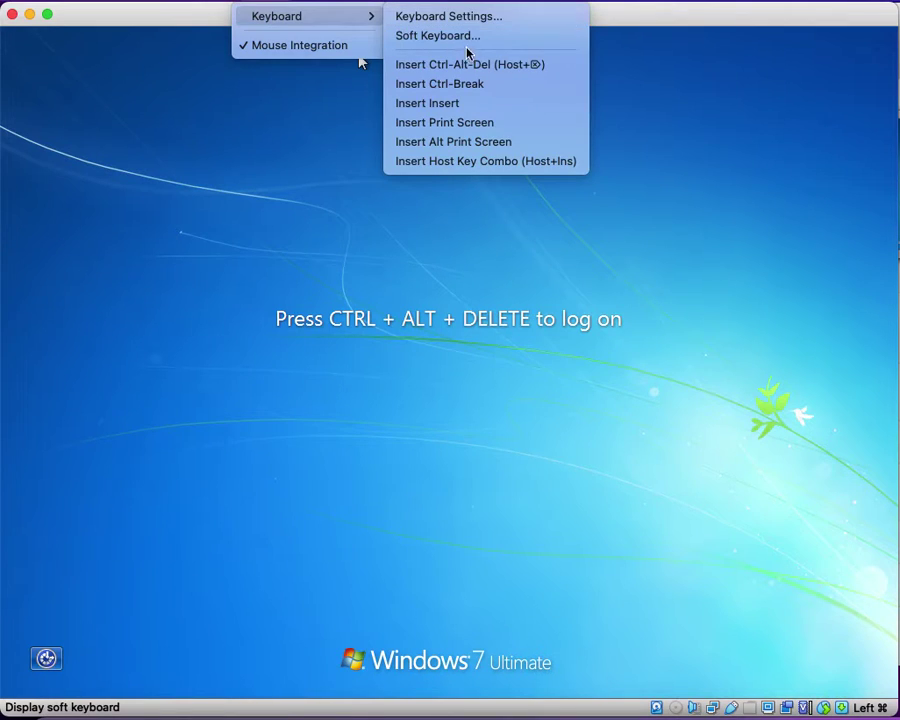
pyautogui.click(502, 74)
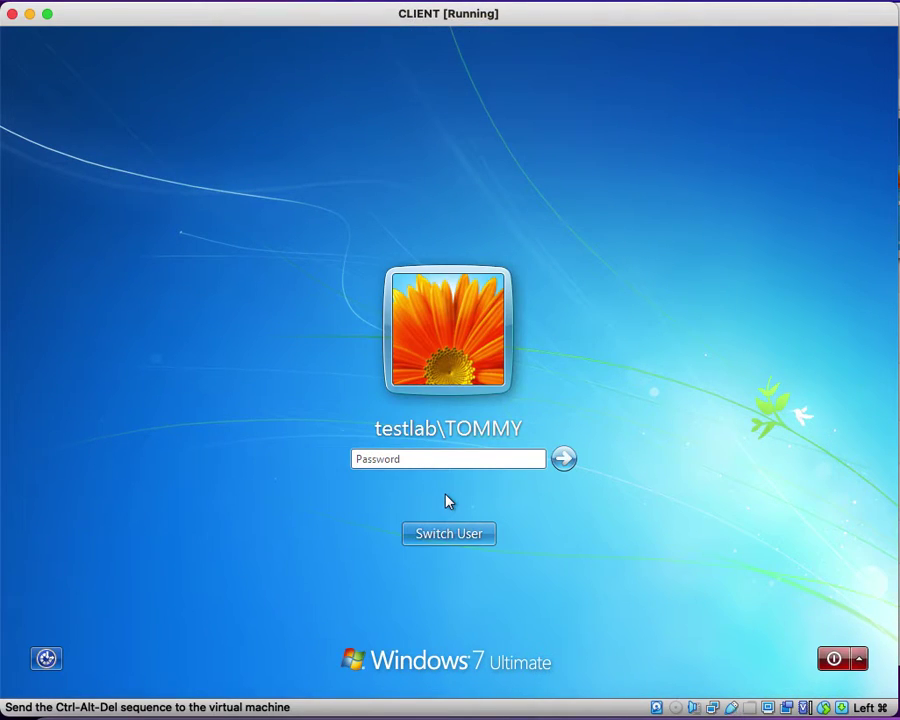
pyautogui.write('Password123!')
pyautogui.press('Return')
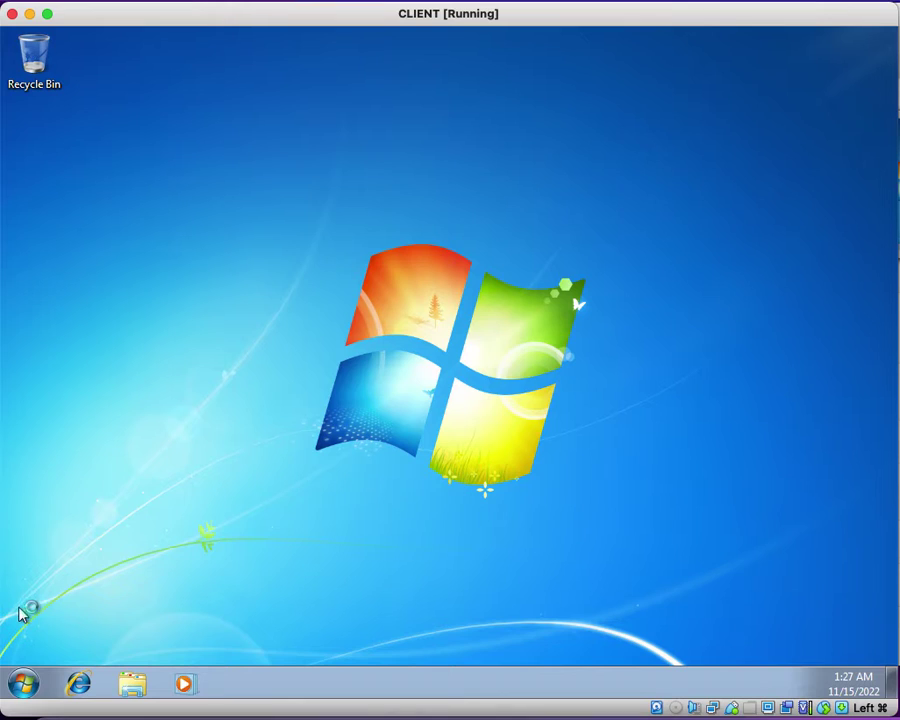
pyautogui.click(23, 684)
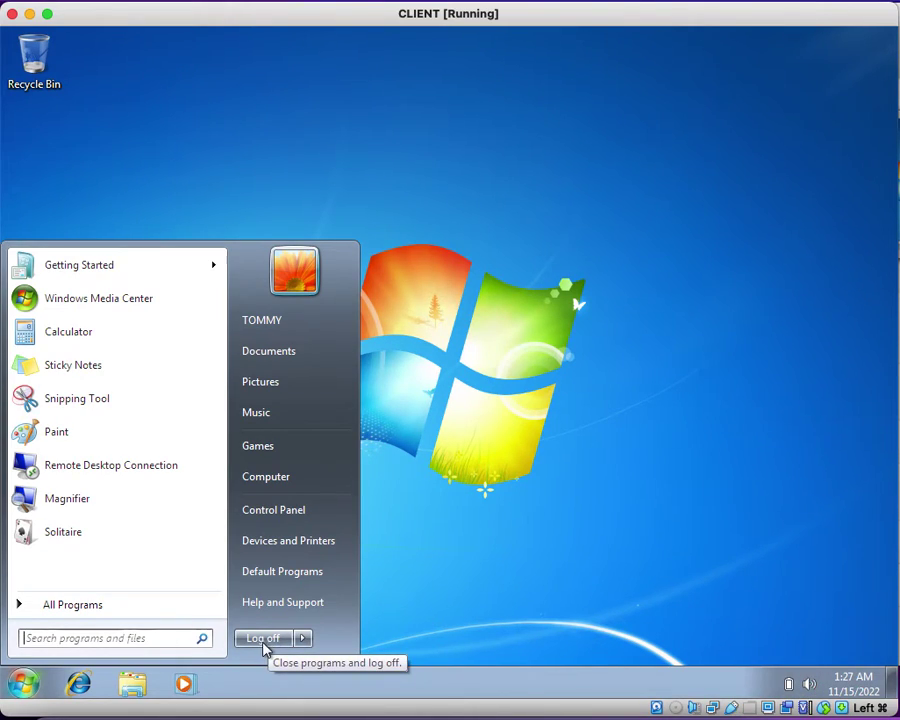
pyautogui.moveTo(303, 645)
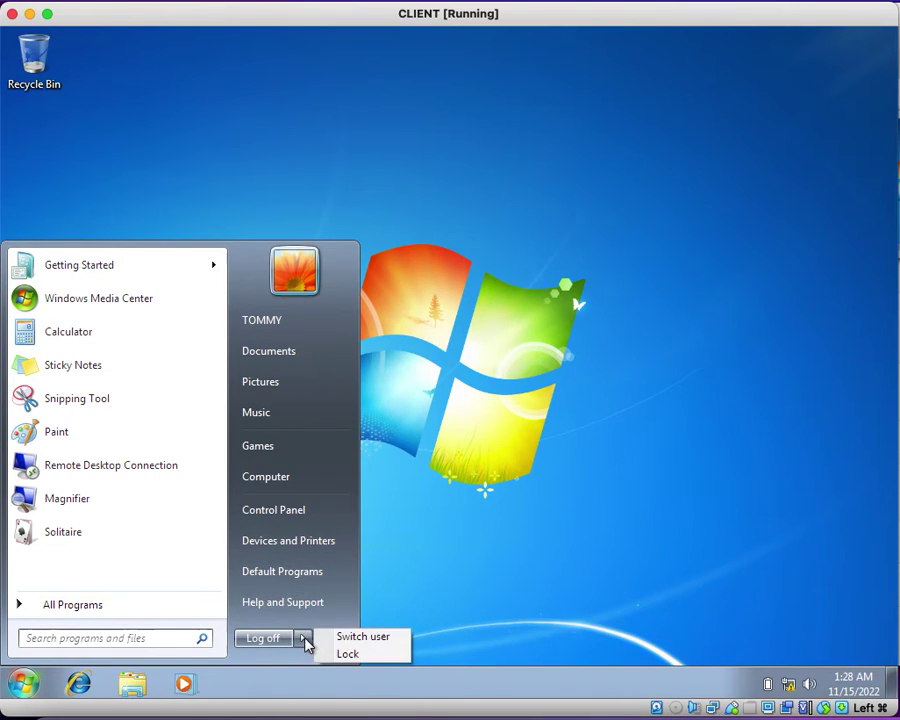
pyautogui.click(538, 467)
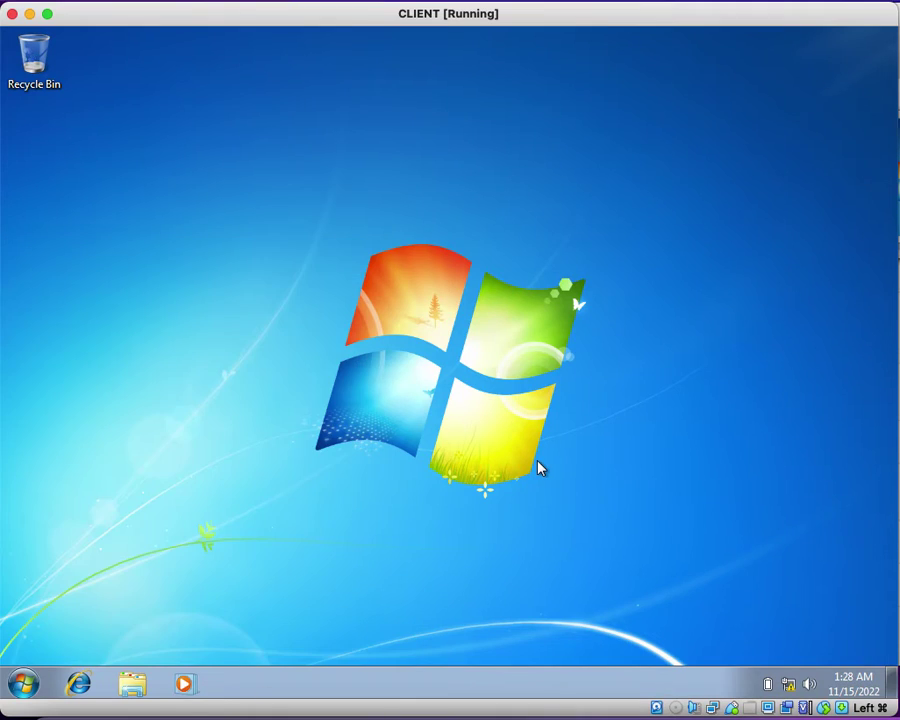
pyautogui.click(24, 686)
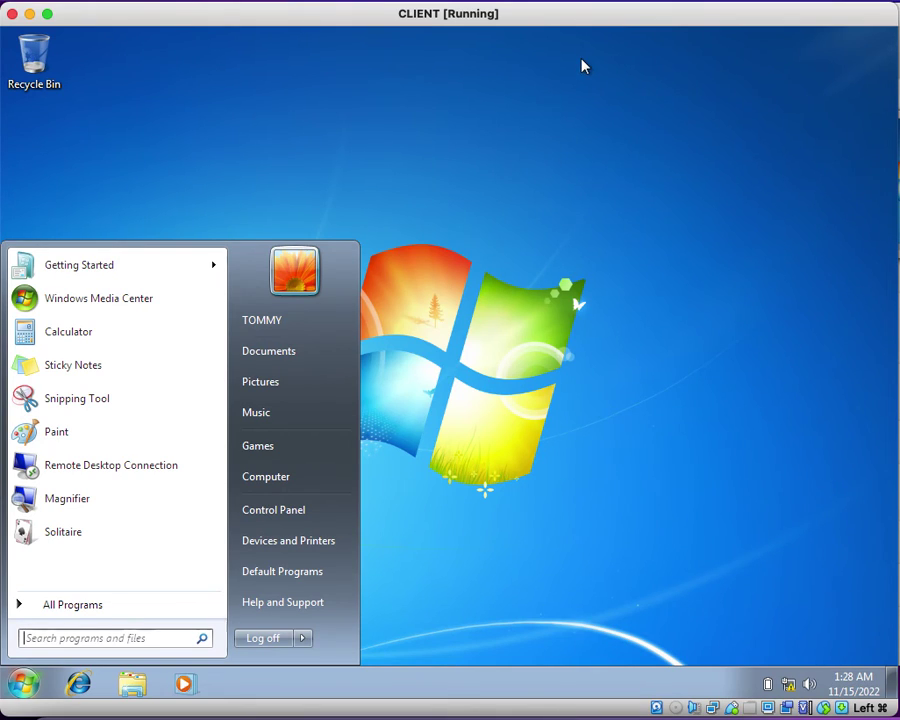
pyautogui.click(436, 352)
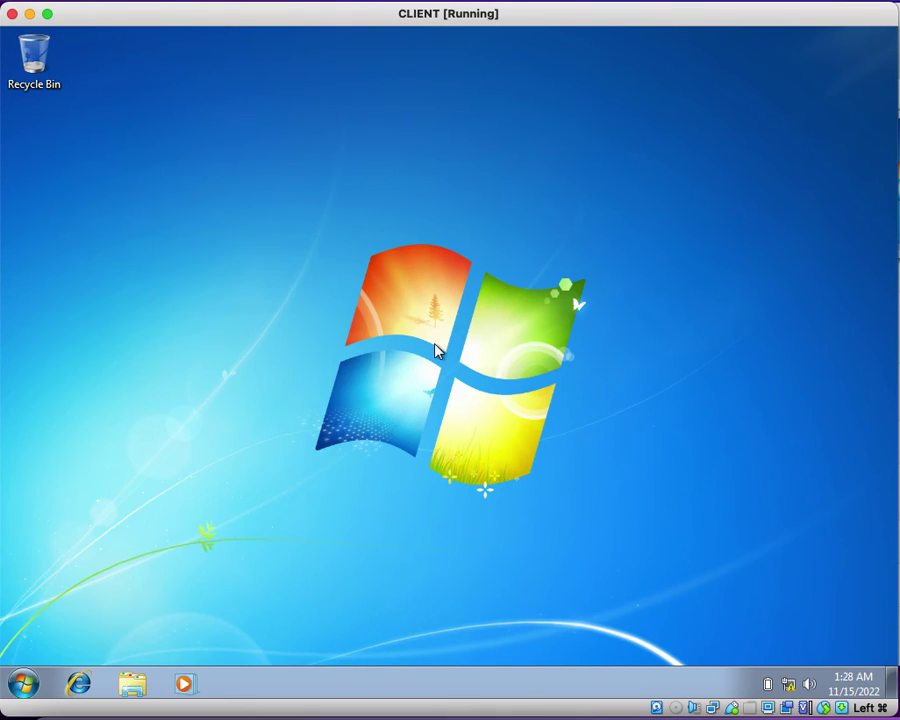